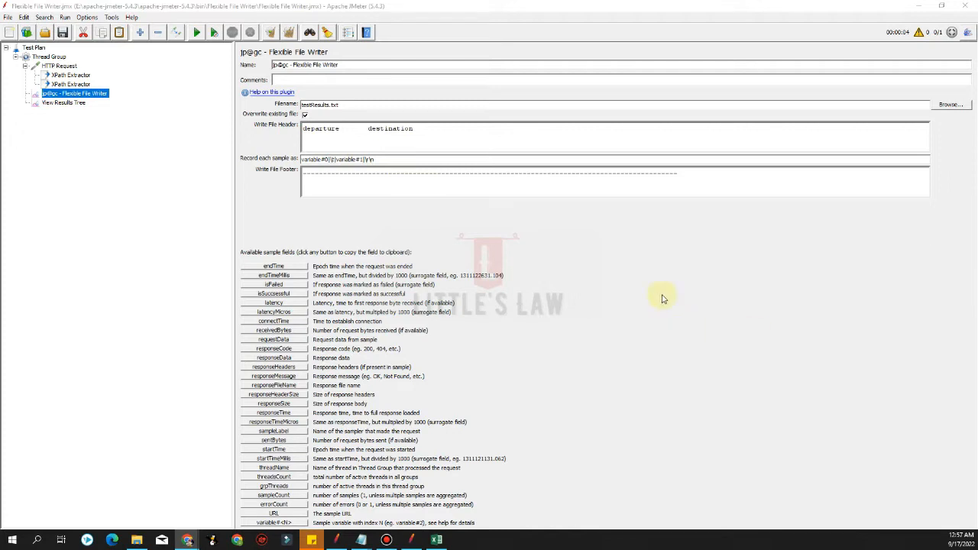
# Review the settings of the Thread Group, HTTP Request, Flexible File Writer and View Results Tree elements in the test plan
pyautogui.click(46, 57)
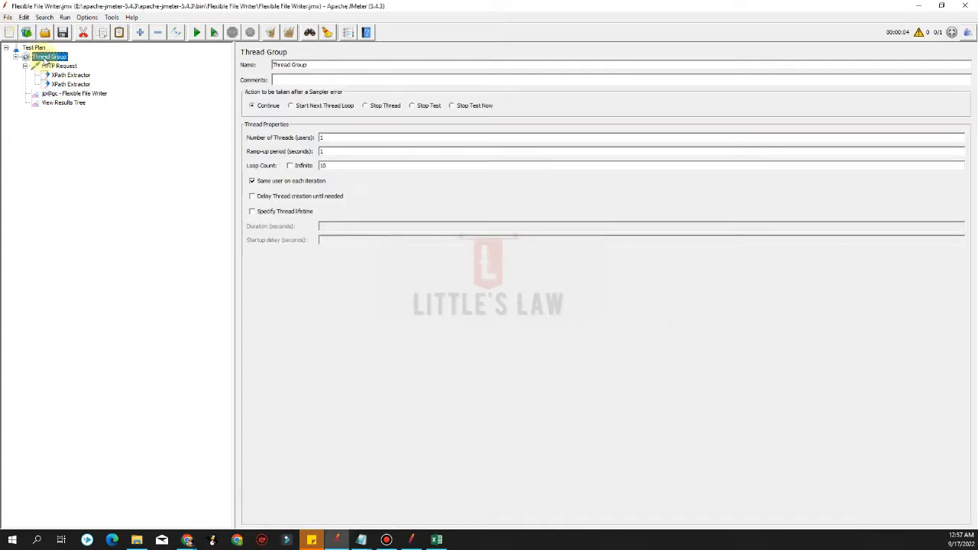
pyautogui.click(58, 67)
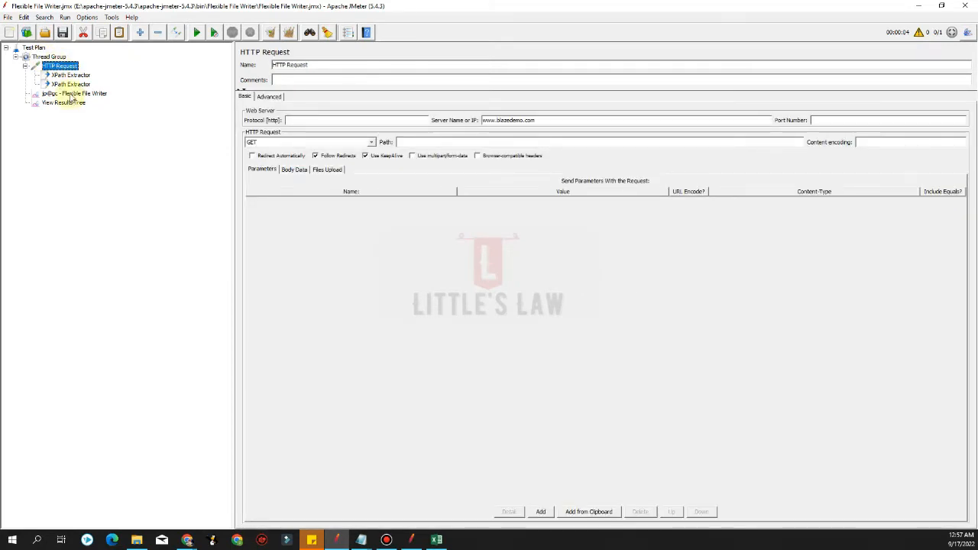
pyautogui.click(70, 93)
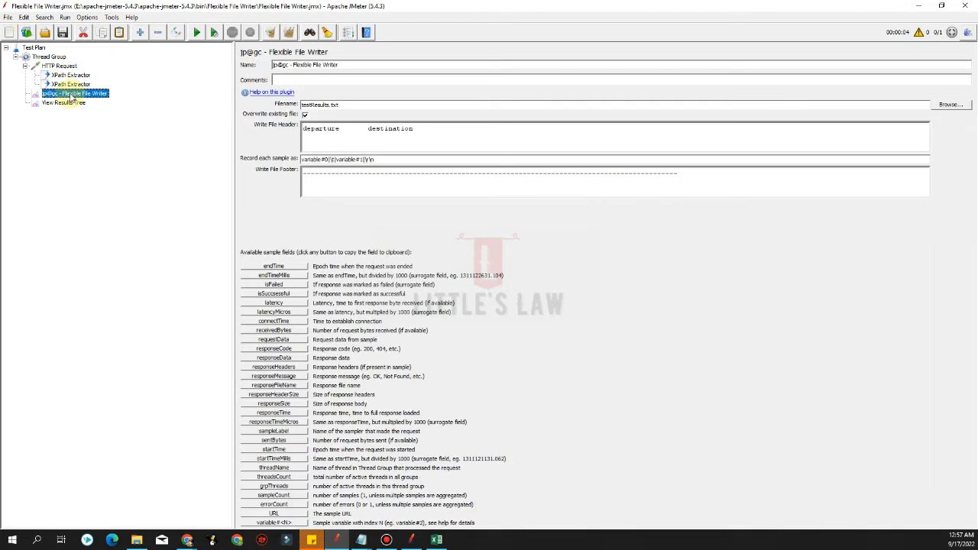
pyautogui.click(65, 105)
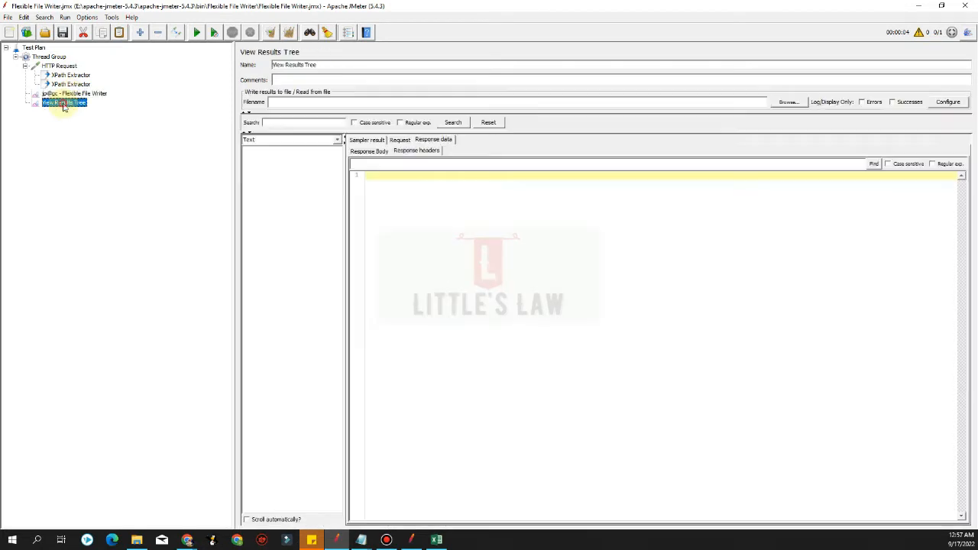
# Add a jp@gc - Throughput Shaping Timer to the Thread Group and place it above the HTTP Request
pyautogui.click(47, 57)
pyautogui.rightClick(47, 57)
pyautogui.moveTo(61, 64)
pyautogui.moveTo(201, 134)
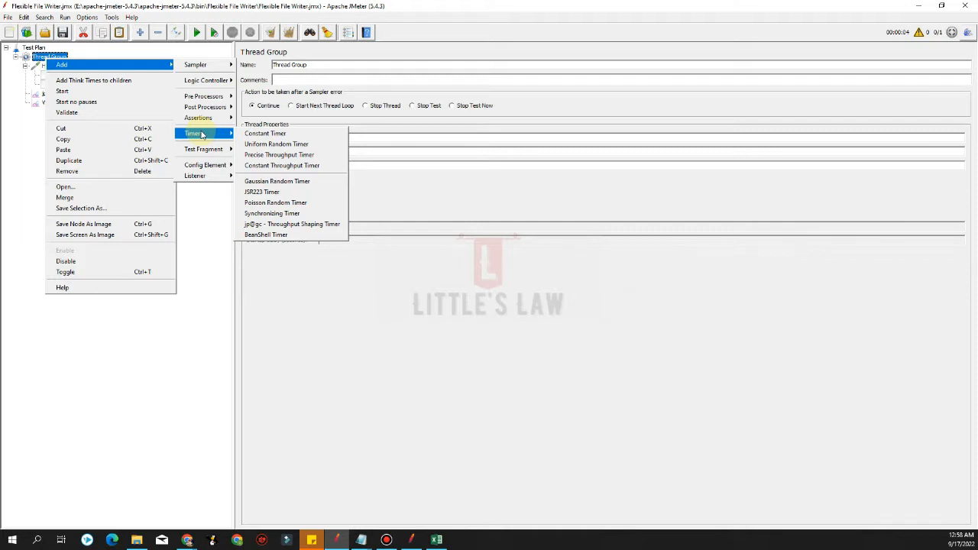
pyautogui.click(298, 224)
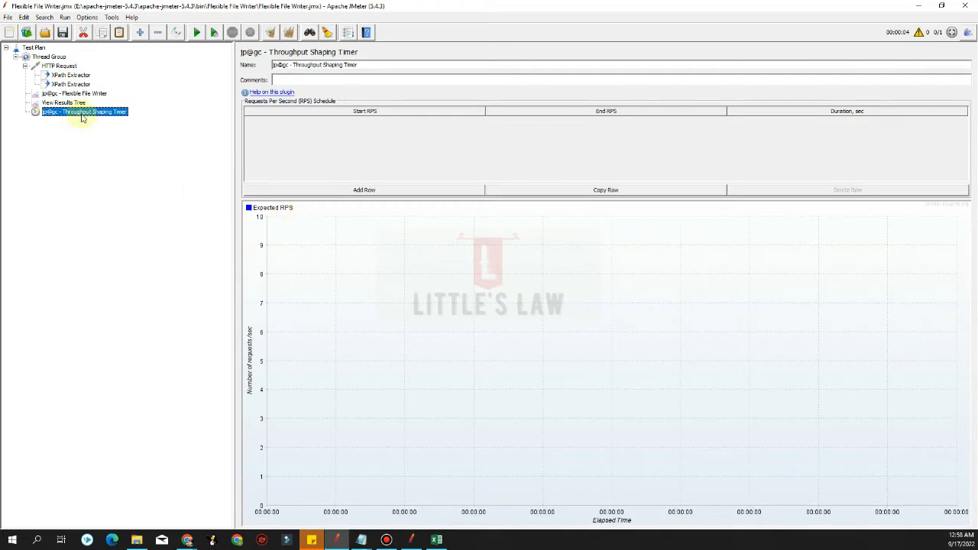
pyautogui.moveTo(80, 69); pyautogui.dragTo(78, 61)
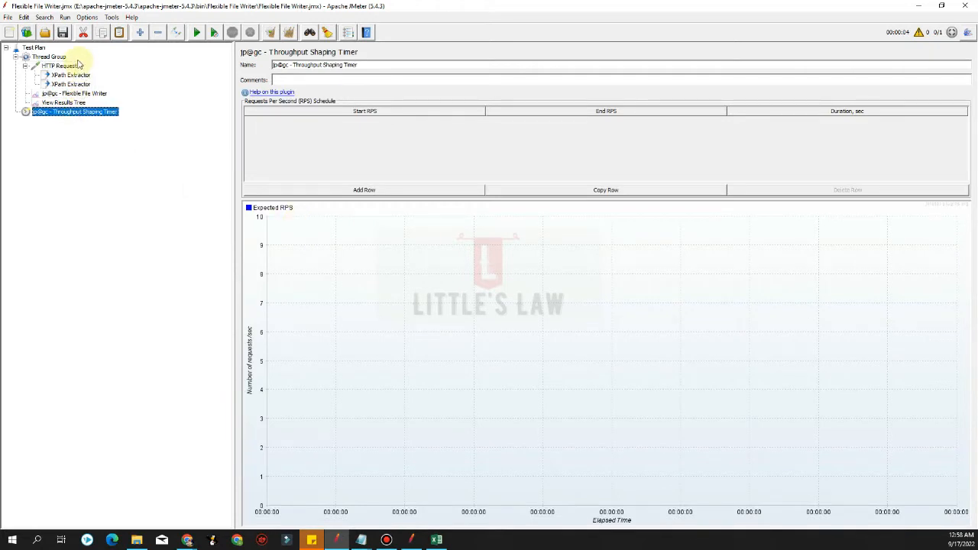
pyautogui.moveTo(64, 115); pyautogui.dragTo(76, 67)
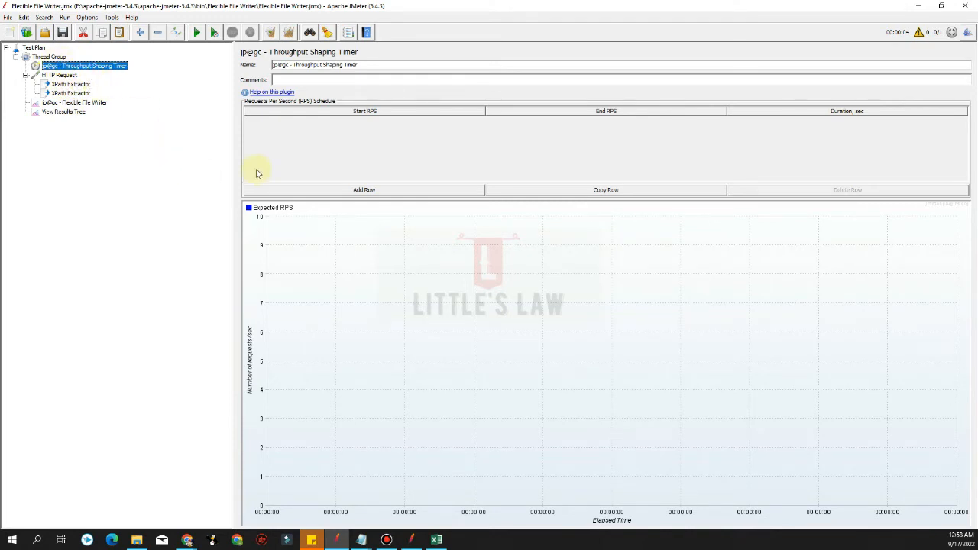
# Add the first row to the timer's RPS schedule, with Start RPS 1 and End RPS 50
pyautogui.click(362, 190)
pyautogui.doubleClick(298, 124)
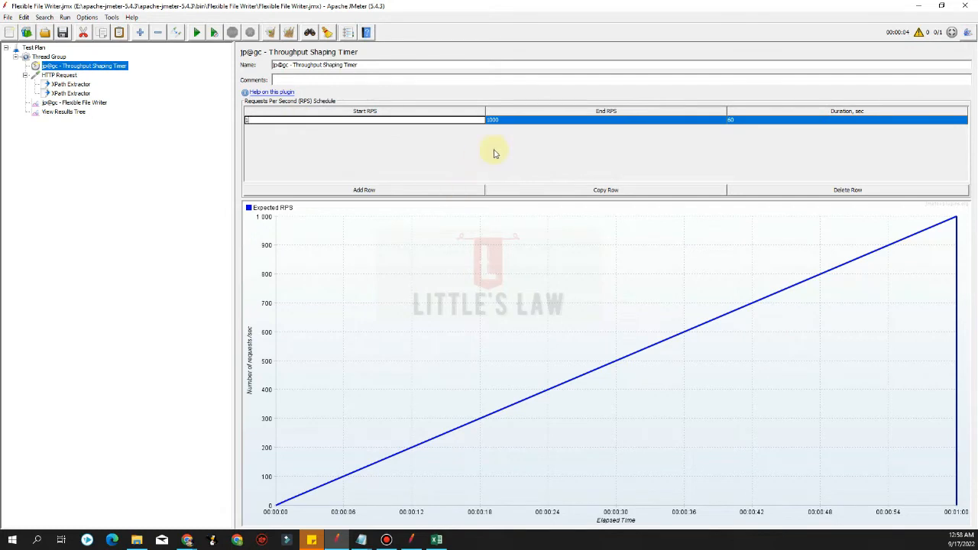
pyautogui.click(505, 123)
pyautogui.doubleClick(504, 123)
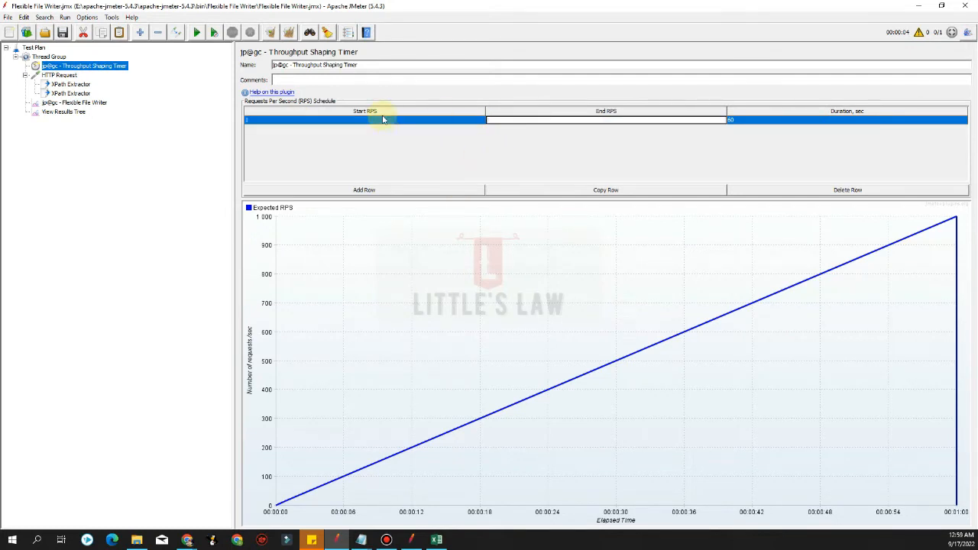
pyautogui.write('50')
# Add a second row to the RPS schedule with Start RPS 50 and End RPS 100
pyautogui.click(417, 191)
pyautogui.doubleClick(256, 128)
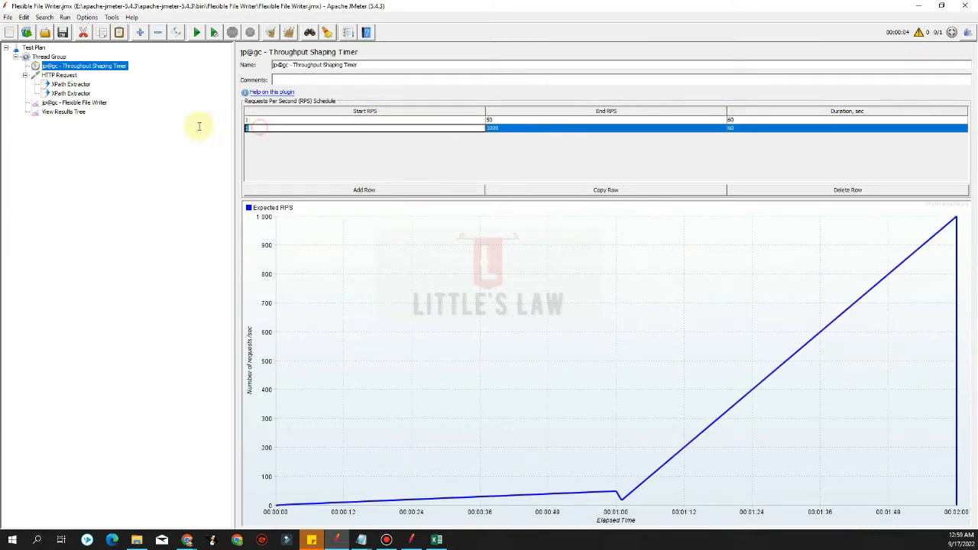
pyautogui.write('50')
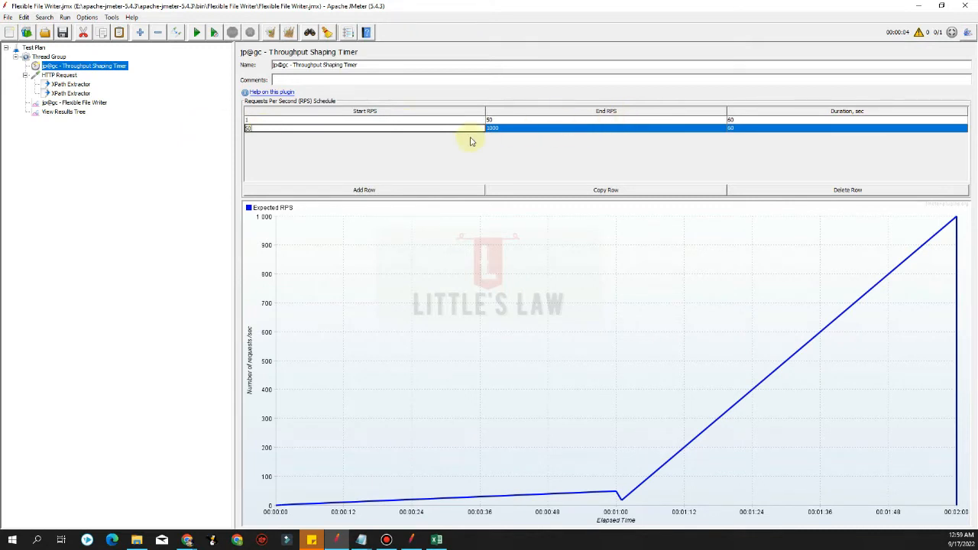
pyautogui.click(517, 129)
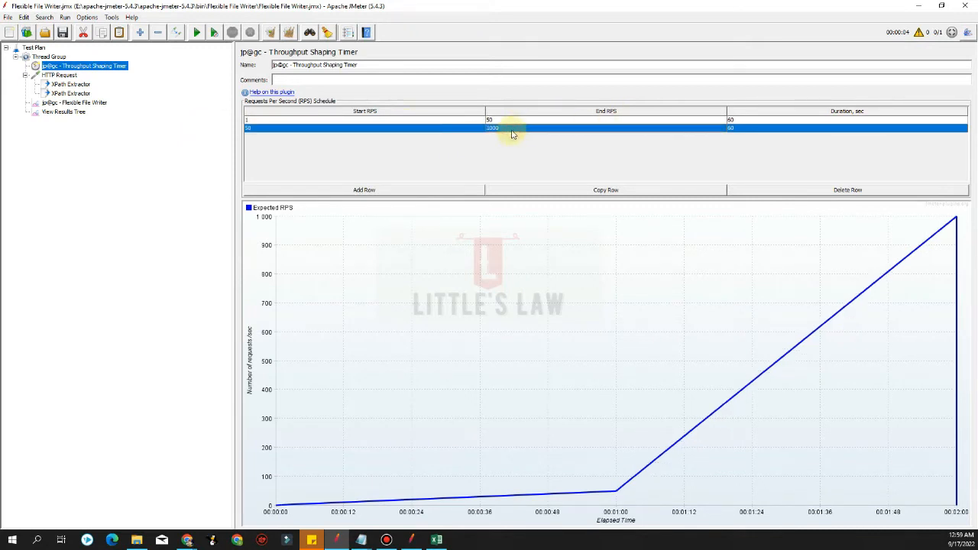
pyautogui.doubleClick(512, 129)
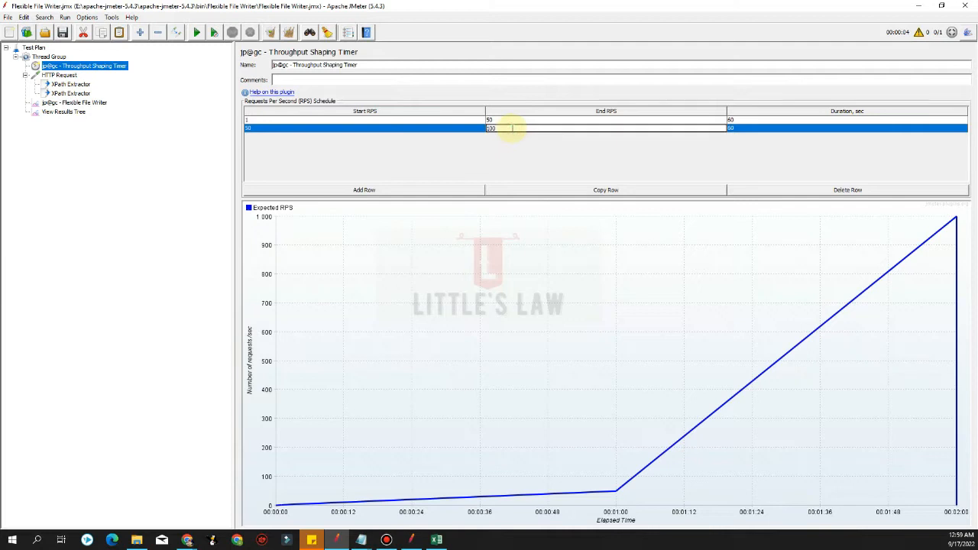
# Copy the second schedule row and set the copy's Start RPS to 100 and End RPS to 150
pyautogui.click(562, 190)
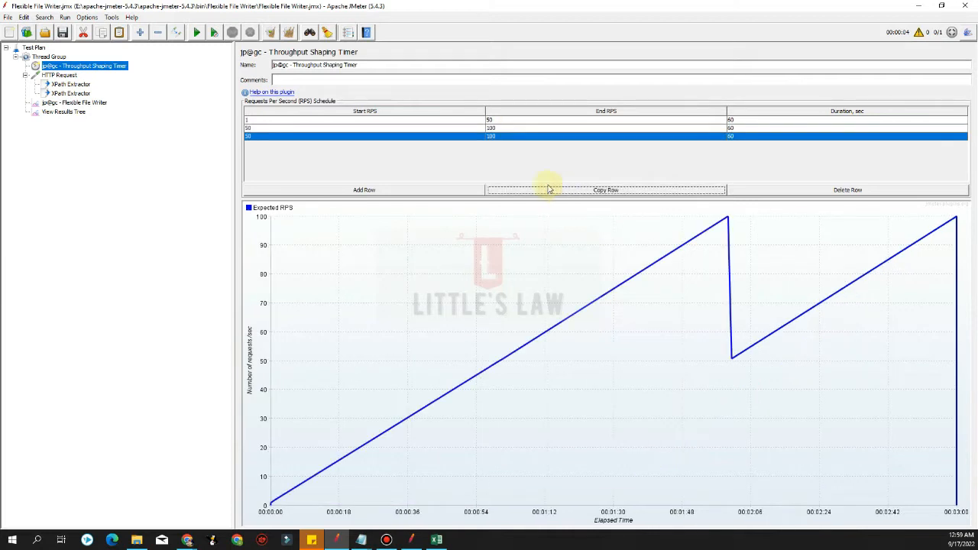
pyautogui.doubleClick(272, 137)
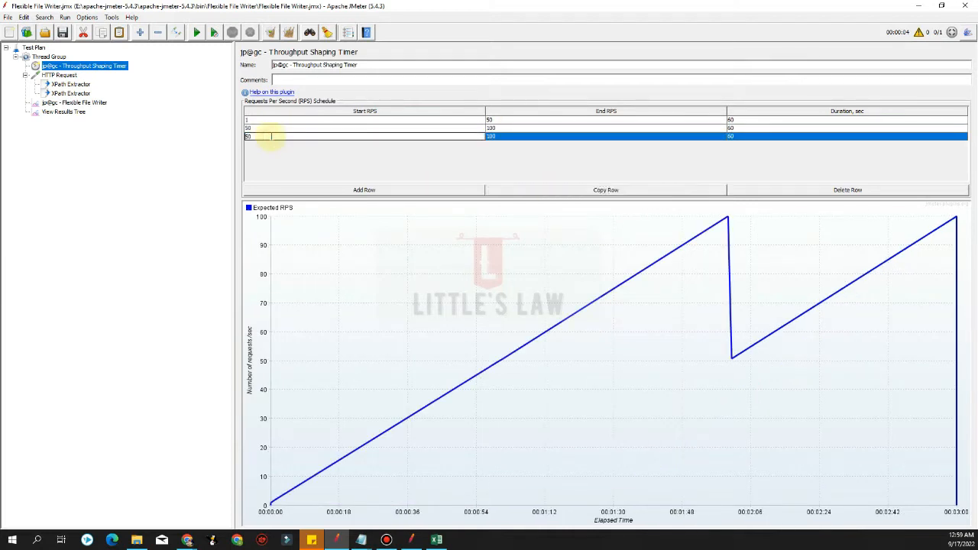
pyautogui.press('BackSpace')
pyautogui.press('BackSpace')
pyautogui.write('100')
pyautogui.doubleClick(504, 136)
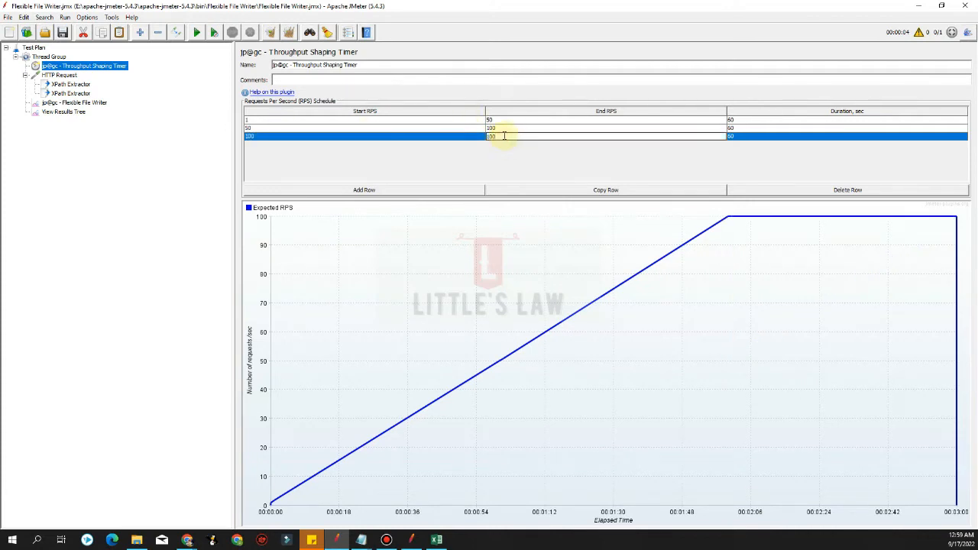
pyautogui.press('BackSpace')
pyautogui.press('BackSpace')
pyautogui.write('5')
# Copy the third schedule row and set the copy's Start RPS to 150 and End RPS to 200
pyautogui.click(527, 191)
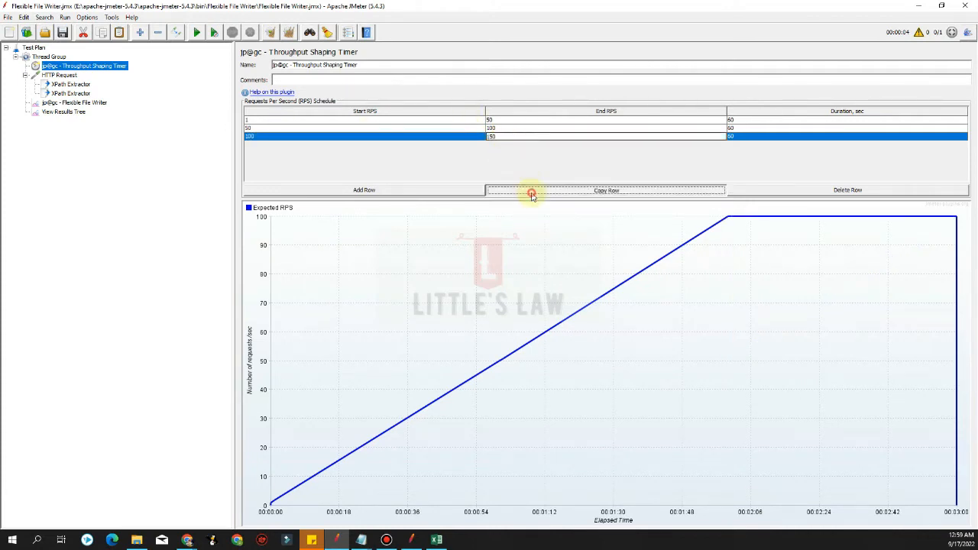
pyautogui.doubleClick(298, 146)
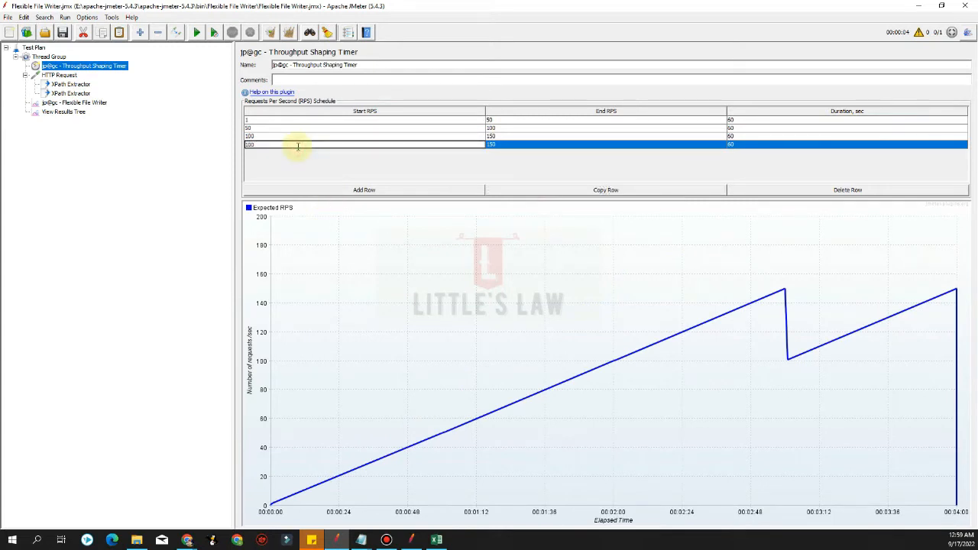
pyautogui.press('BackSpace')
pyautogui.press('BackSpace')
pyautogui.write('50')
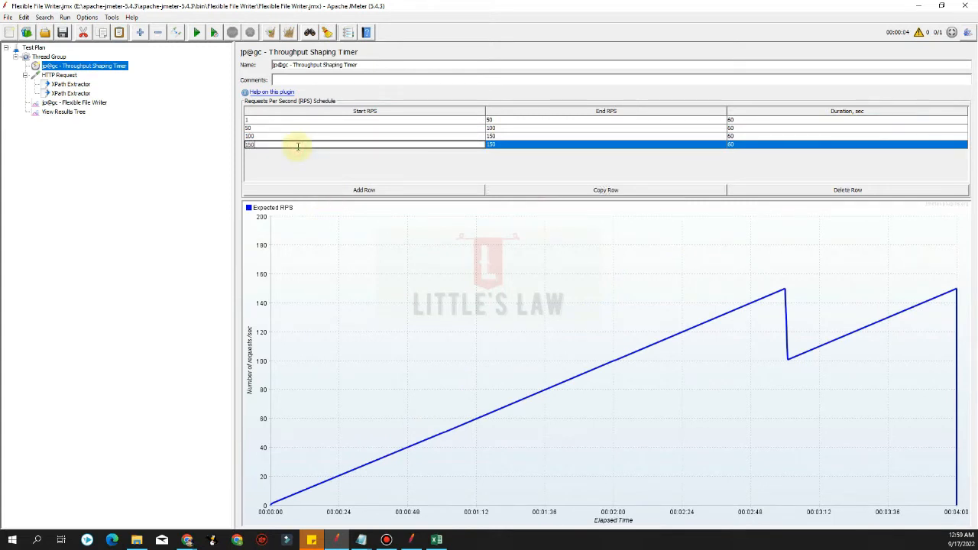
pyautogui.doubleClick(516, 146)
pyautogui.press('BackSpace')
pyautogui.press('BackSpace')
pyautogui.press('BackSpace')
pyautogui.write('200')
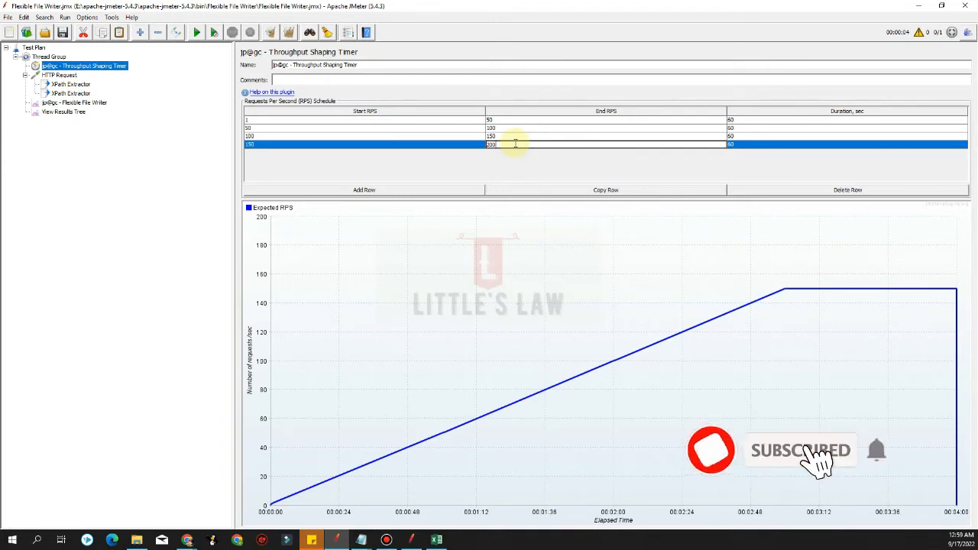
# Copy the fourth schedule row and set the copy's Start RPS to 200 and End RPS to 1
pyautogui.click(524, 191)
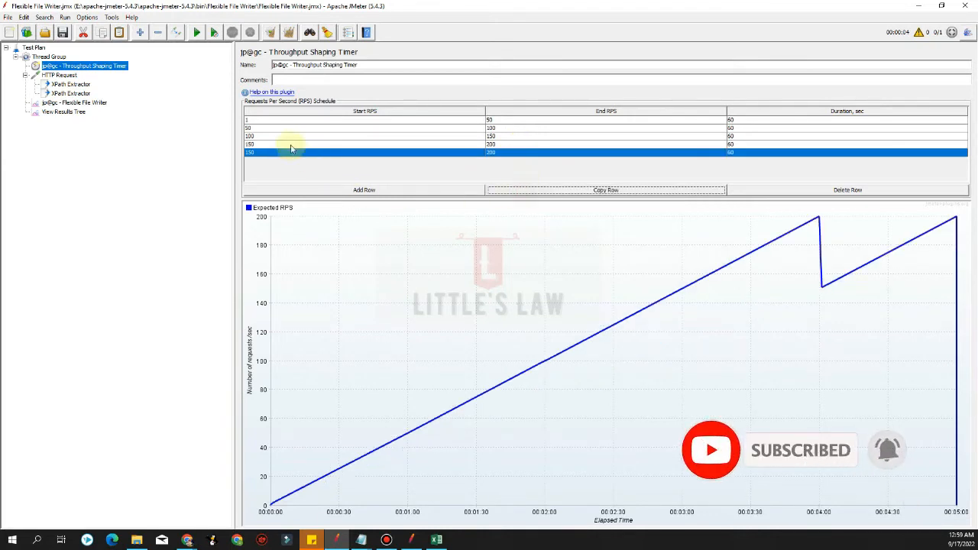
pyautogui.doubleClick(284, 149)
pyautogui.press('BackSpace')
pyautogui.press('BackSpace')
pyautogui.press('BackSpace')
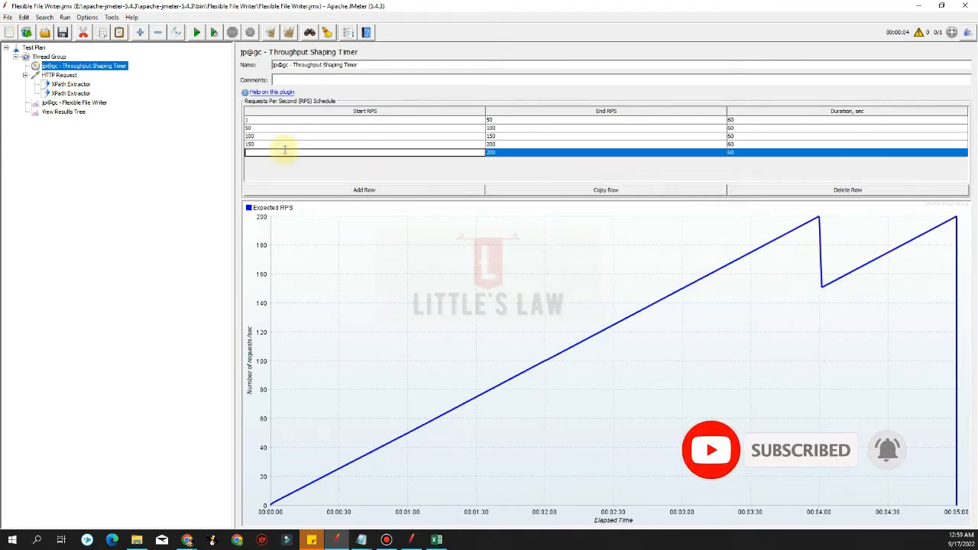
pyautogui.write('200')
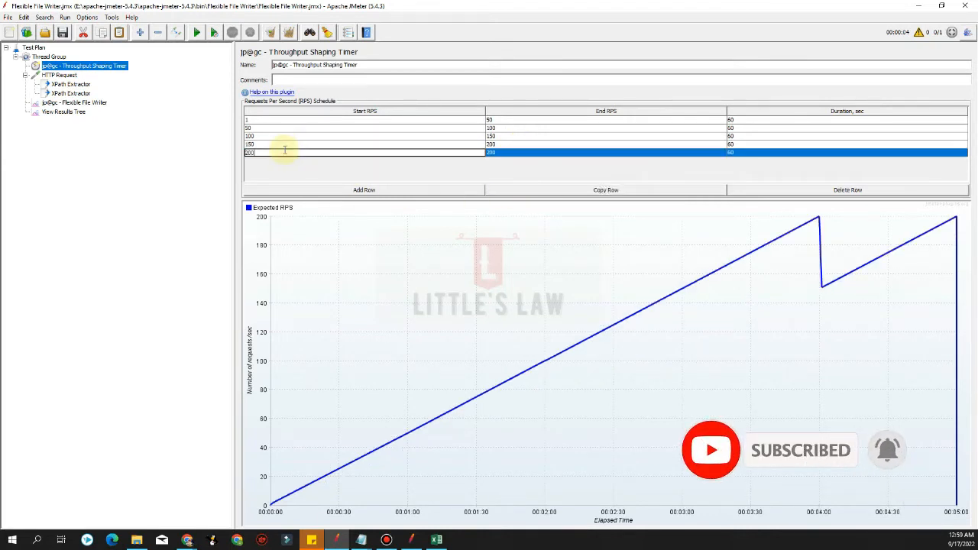
pyautogui.click(502, 158)
pyautogui.click(497, 157)
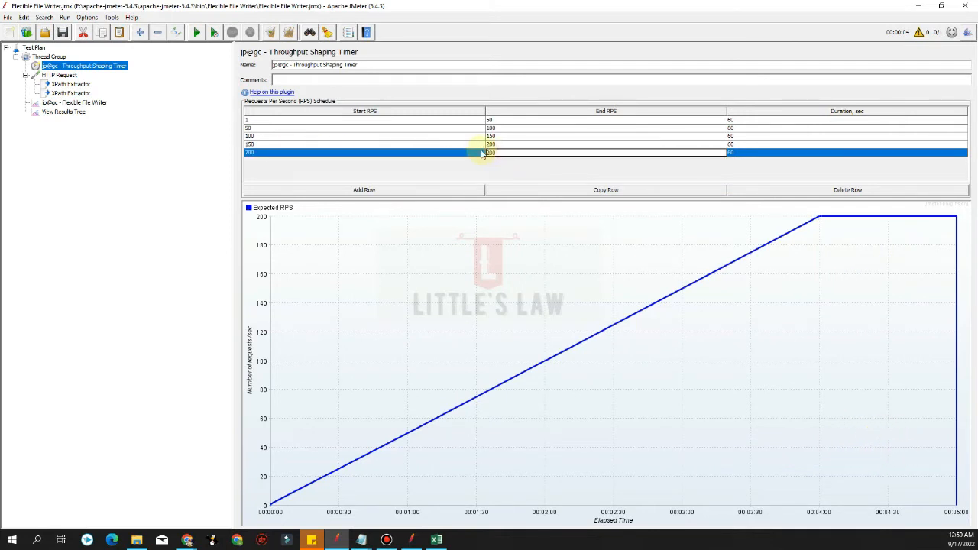
pyautogui.press('BackSpace')
pyautogui.press('BackSpace')
pyautogui.press('BackSpace')
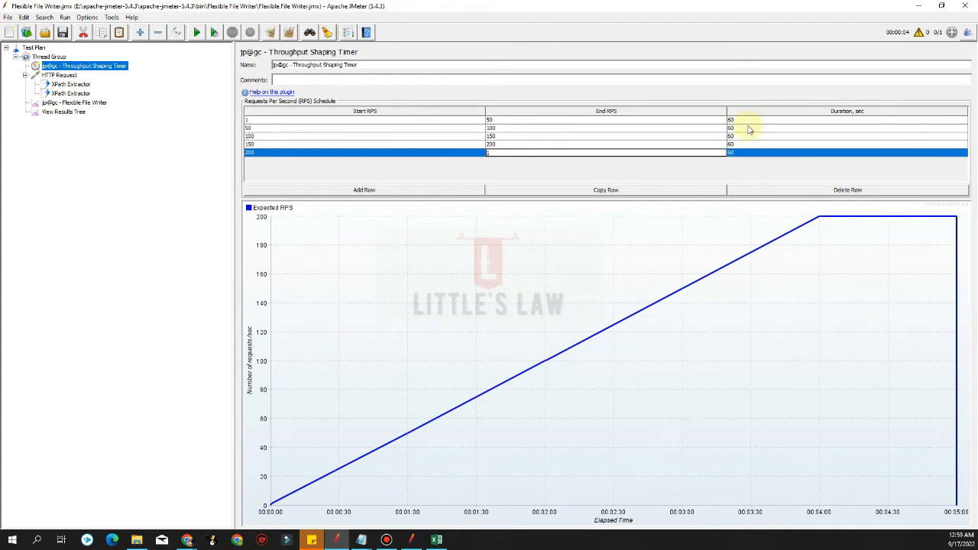
# Go through the five RPS schedule rows one by one, checking each row's start rate, end rate and duration
pyautogui.click(384, 121)
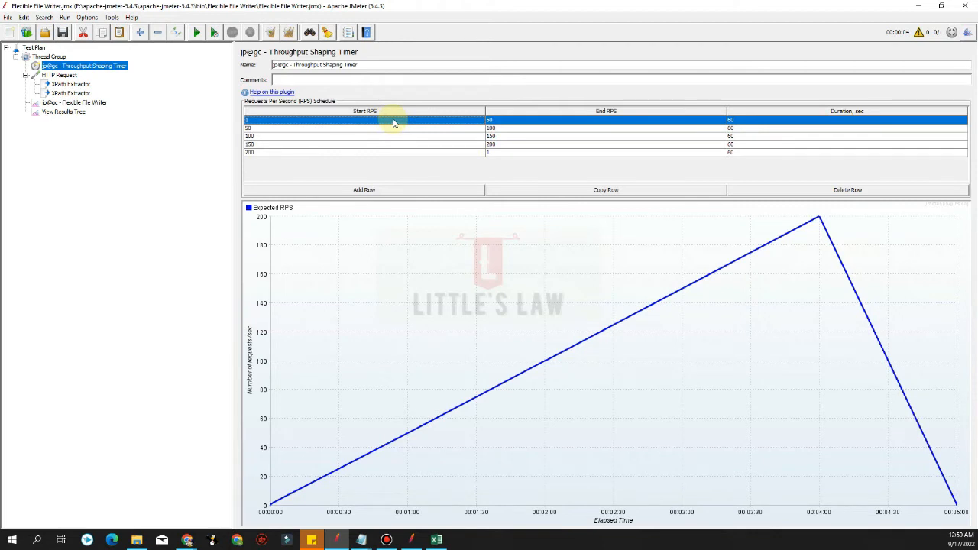
pyautogui.click(741, 130)
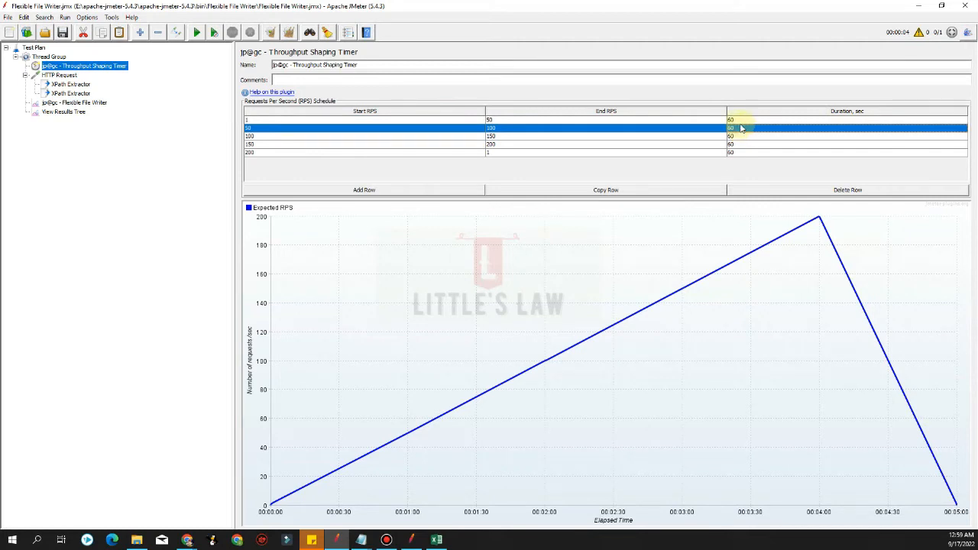
pyautogui.click(396, 137)
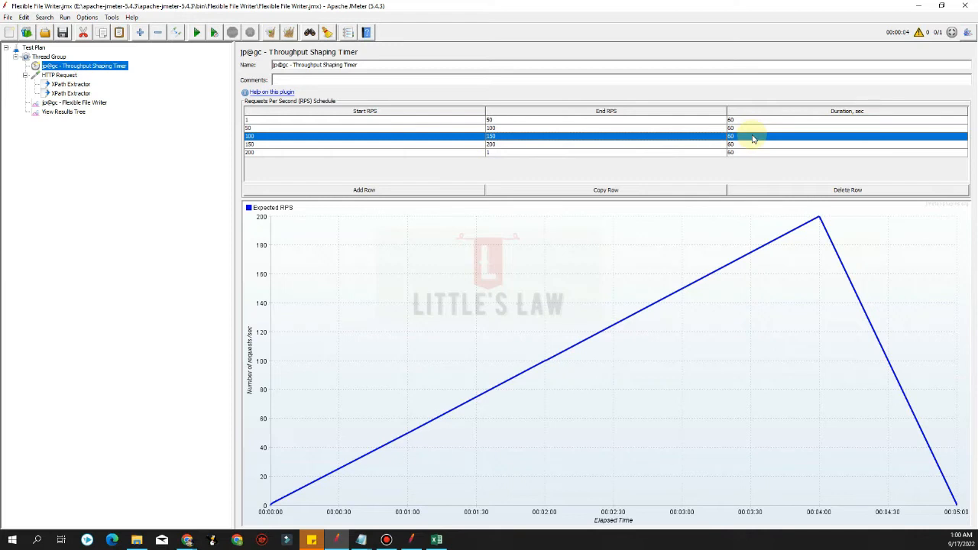
pyautogui.click(344, 146)
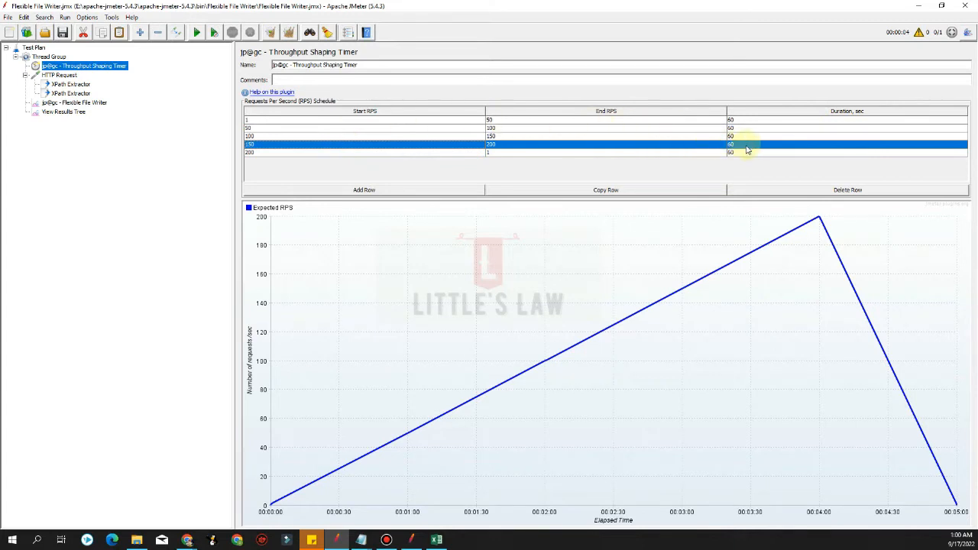
pyautogui.click(319, 154)
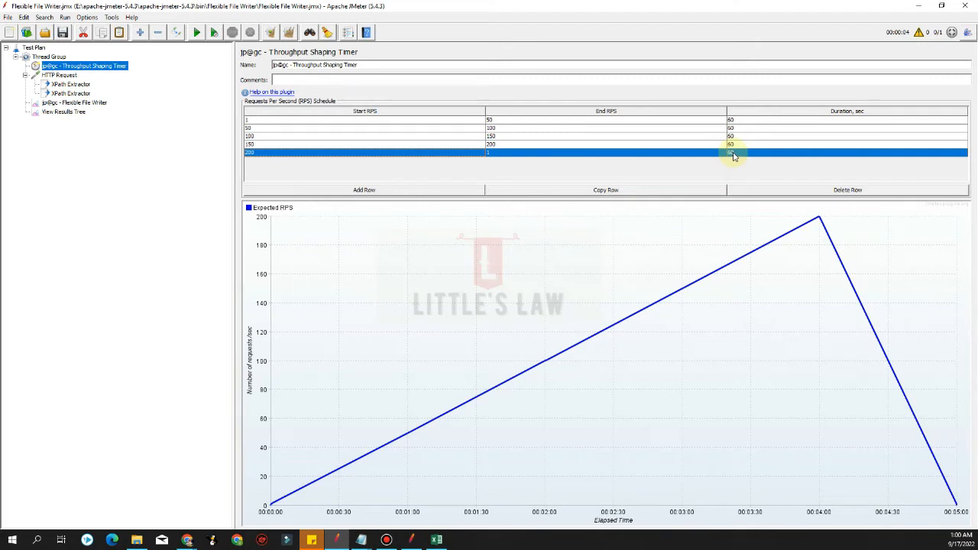
# Compare the Thread Group's thread properties with the HTTP Request settings and the Throughput Shaping Timer schedule
pyautogui.click(49, 58)
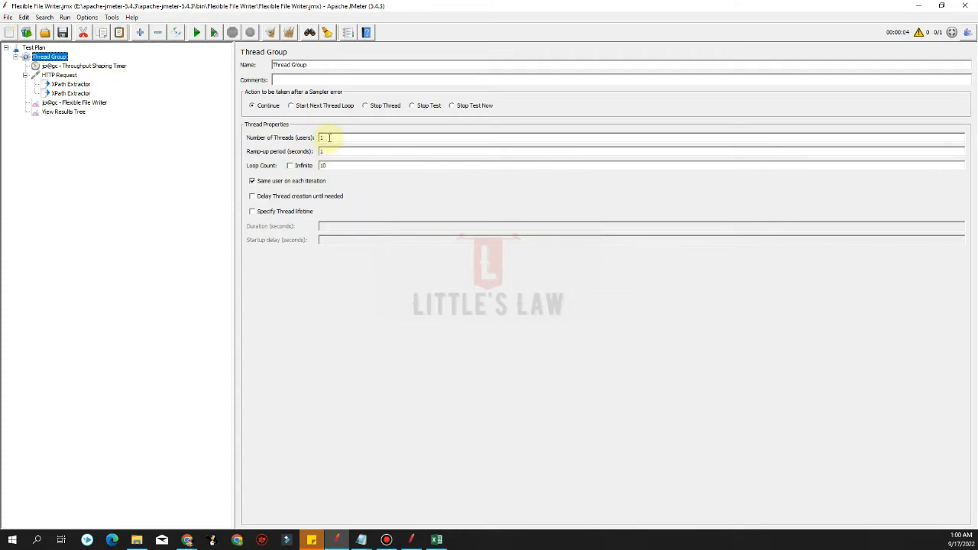
pyautogui.click(64, 75)
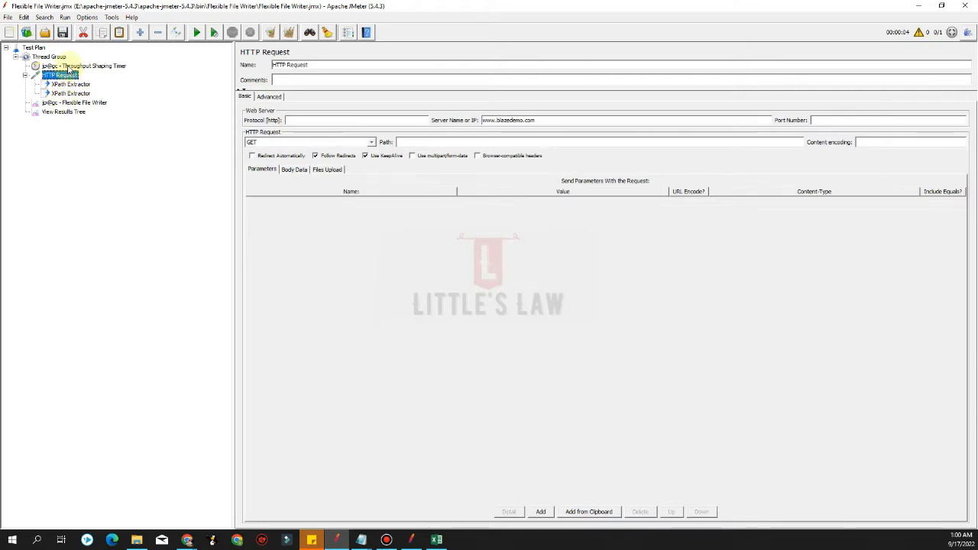
pyautogui.click(65, 67)
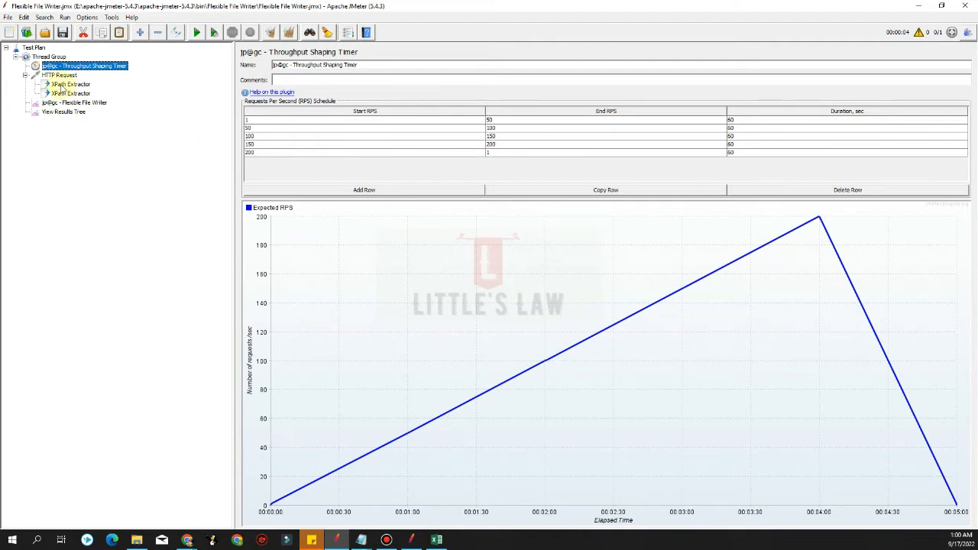
pyautogui.click(50, 56)
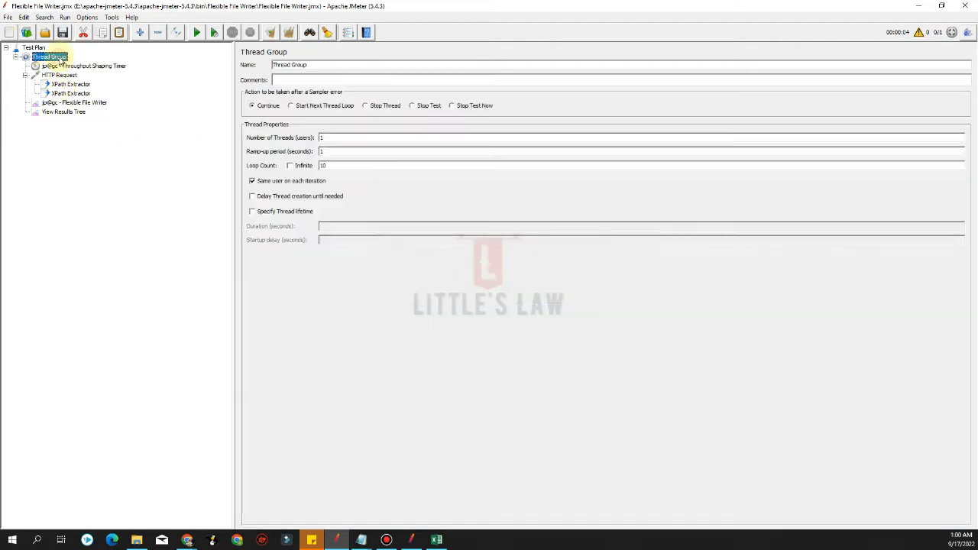
# Set the Thread Group to 50 threads with a 3-second ramp-up period and an infinite loop count
pyautogui.doubleClick(321, 137)
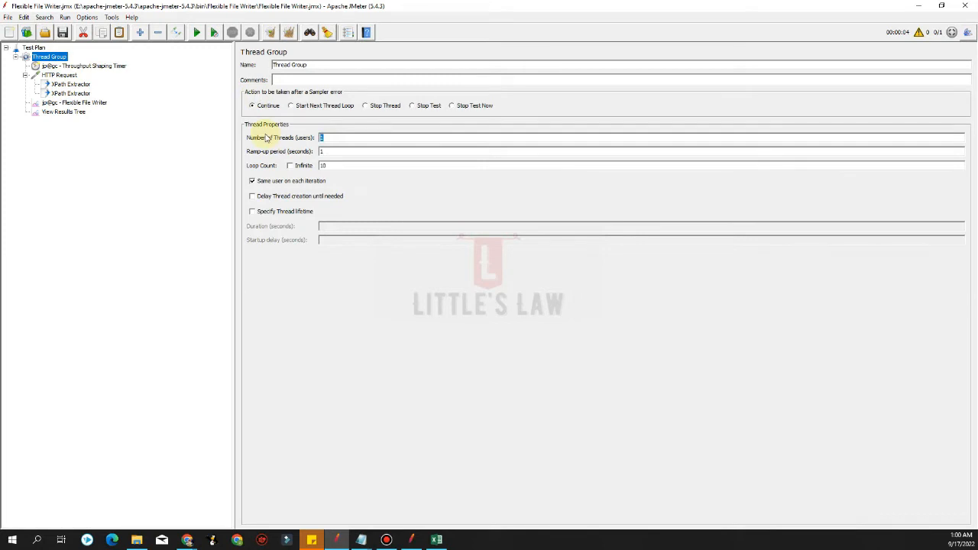
pyautogui.doubleClick(321, 151)
pyautogui.click(291, 166)
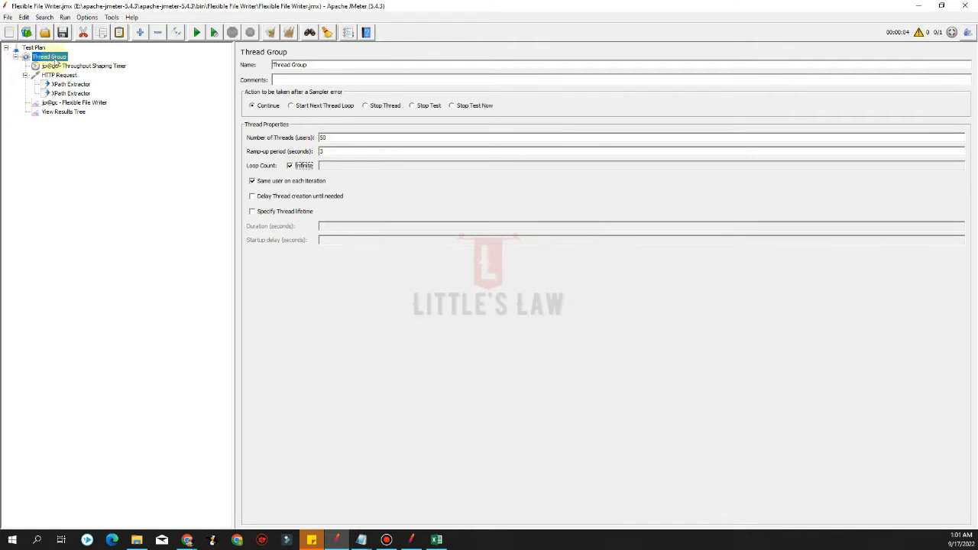
# Add a jp@gc - Active Threads Over Time listener to the Thread Group
pyautogui.rightClick(55, 61)
pyautogui.moveTo(70, 62)
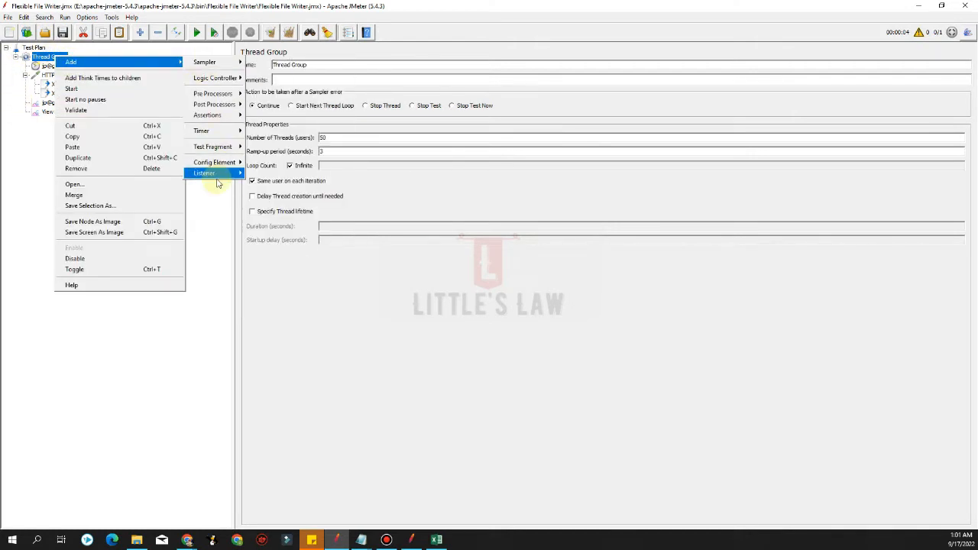
pyautogui.moveTo(218, 174)
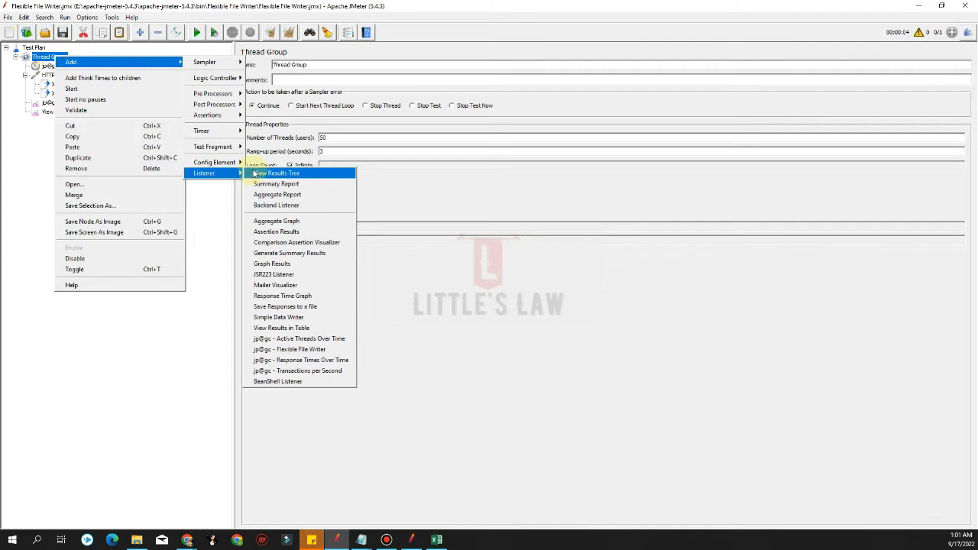
pyautogui.click(310, 339)
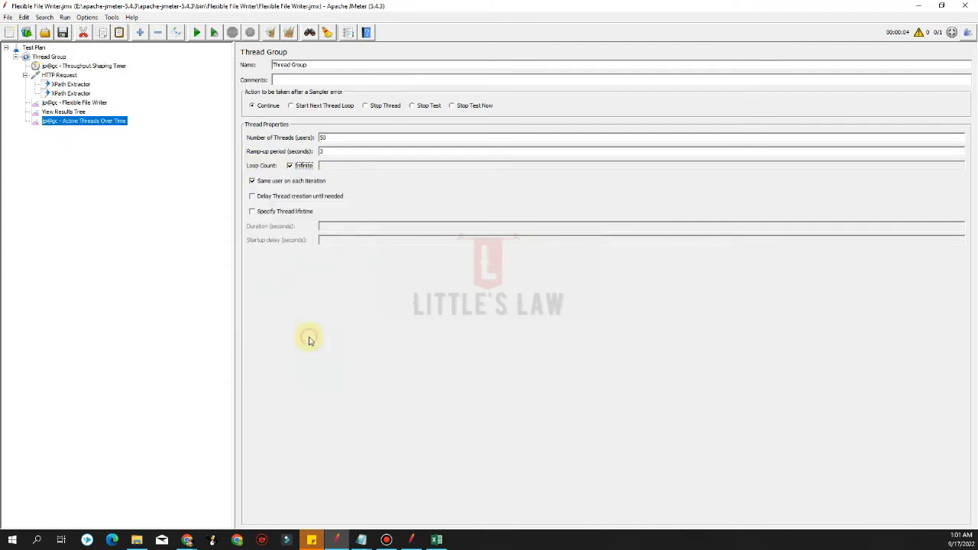
# Add a jp@gc - Response Times Over Time listener to the Thread Group
pyautogui.click(56, 58)
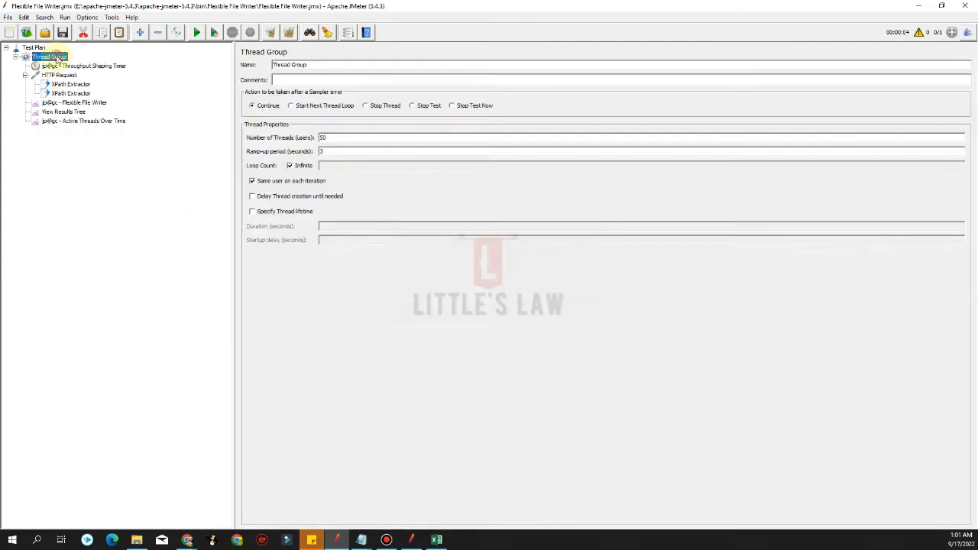
pyautogui.rightClick(55, 58)
pyautogui.moveTo(72, 63)
pyautogui.moveTo(217, 163)
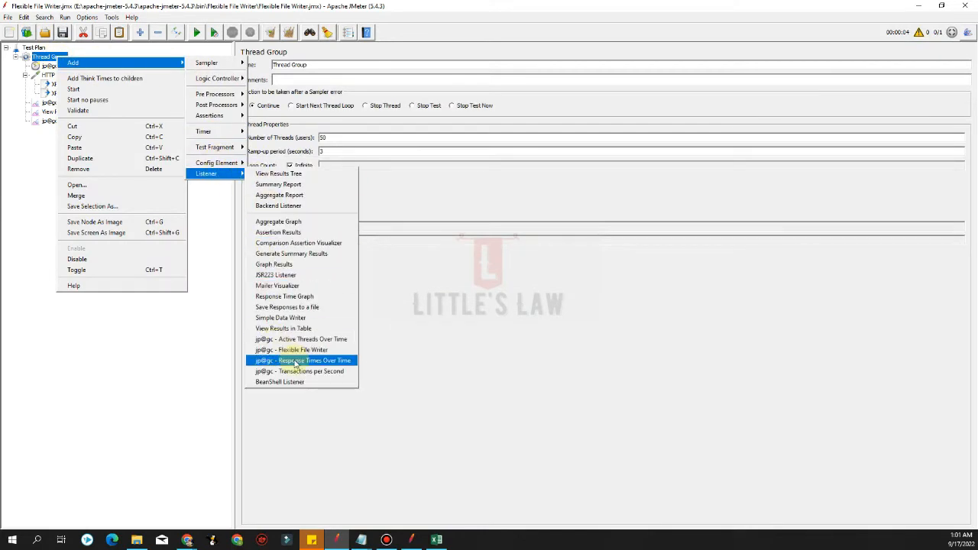
pyautogui.click(295, 364)
# Add a jp@gc - Transactions per Second listener to the Thread Group
pyautogui.click(50, 58)
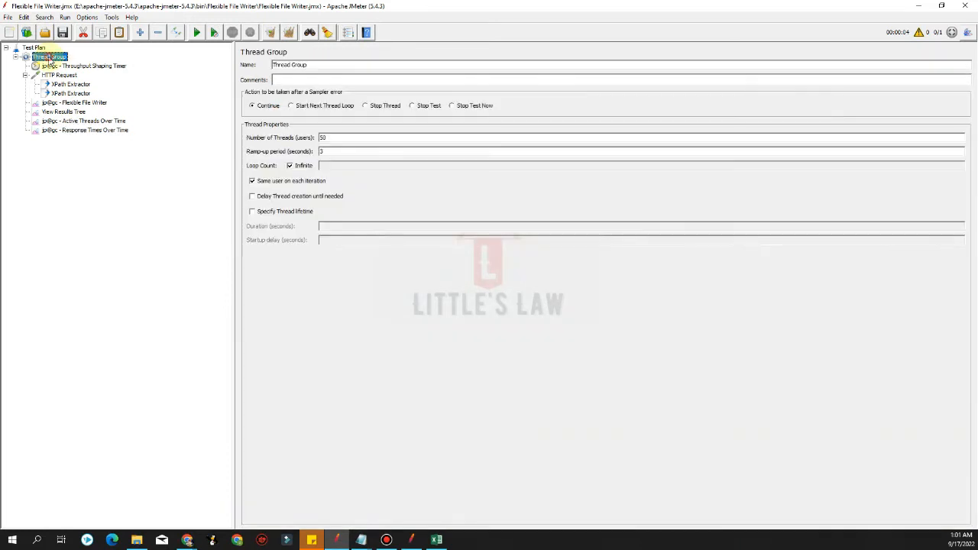
pyautogui.rightClick(50, 58)
pyautogui.moveTo(84, 63)
pyautogui.moveTo(214, 176)
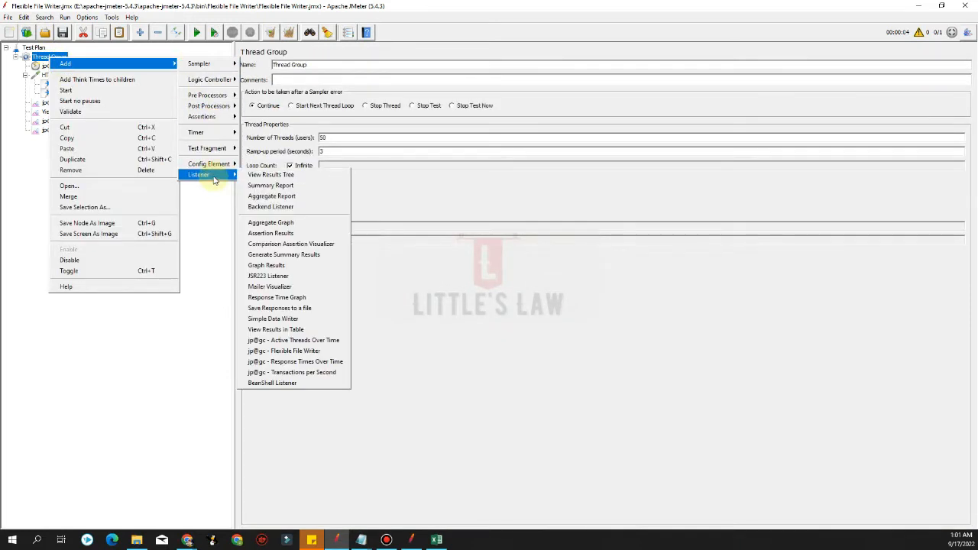
pyautogui.click(310, 372)
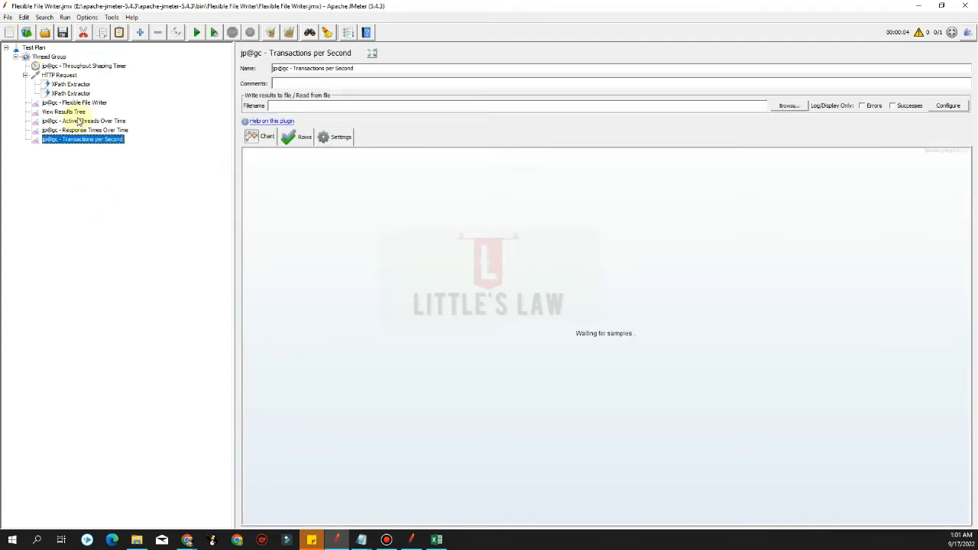
# Review the three newly added graph listeners and the first row of the Throughput Shaping Timer's schedule
pyautogui.click(79, 120)
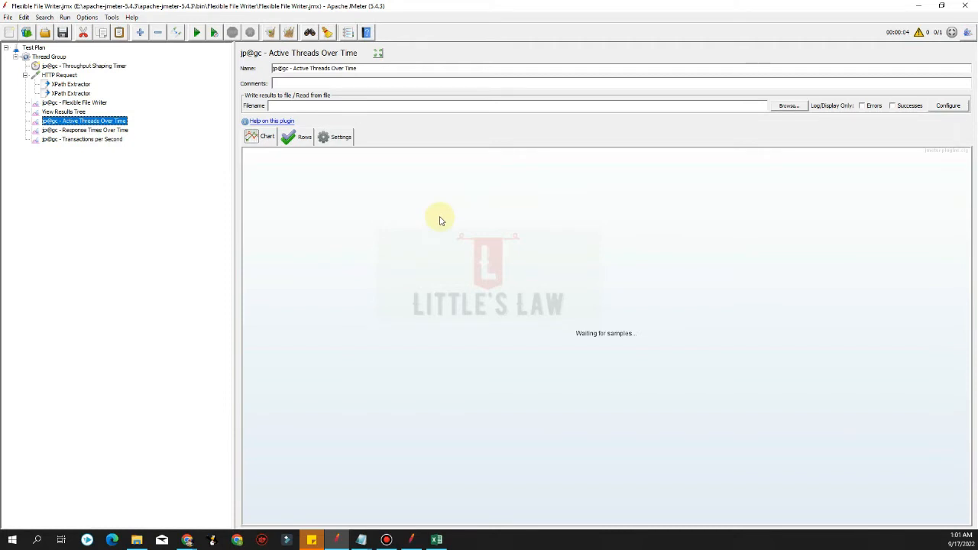
pyautogui.click(108, 132)
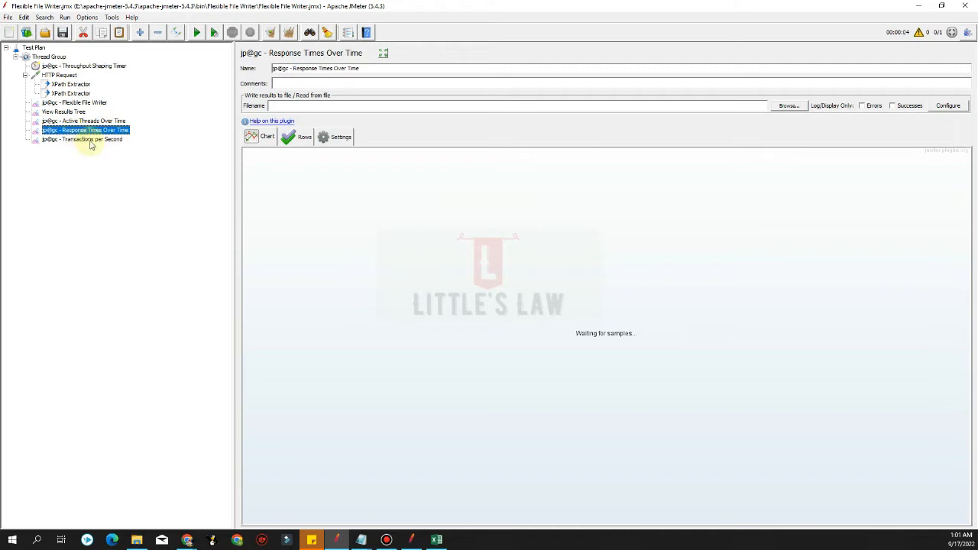
pyautogui.click(90, 141)
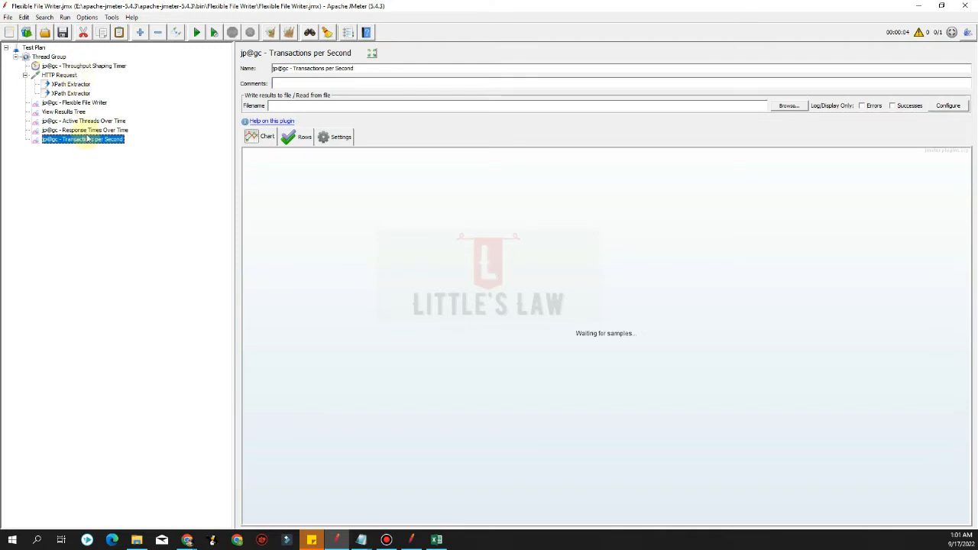
pyautogui.click(76, 68)
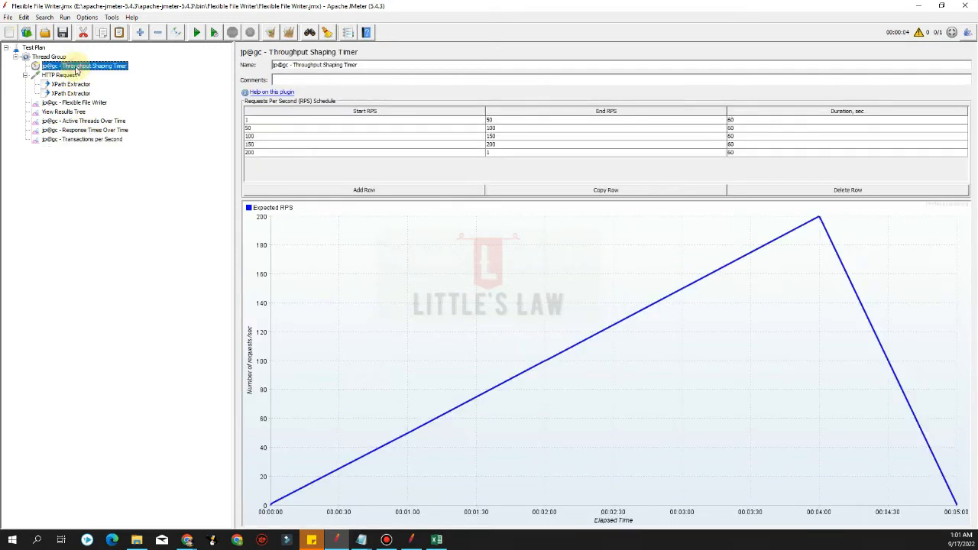
pyautogui.click(325, 122)
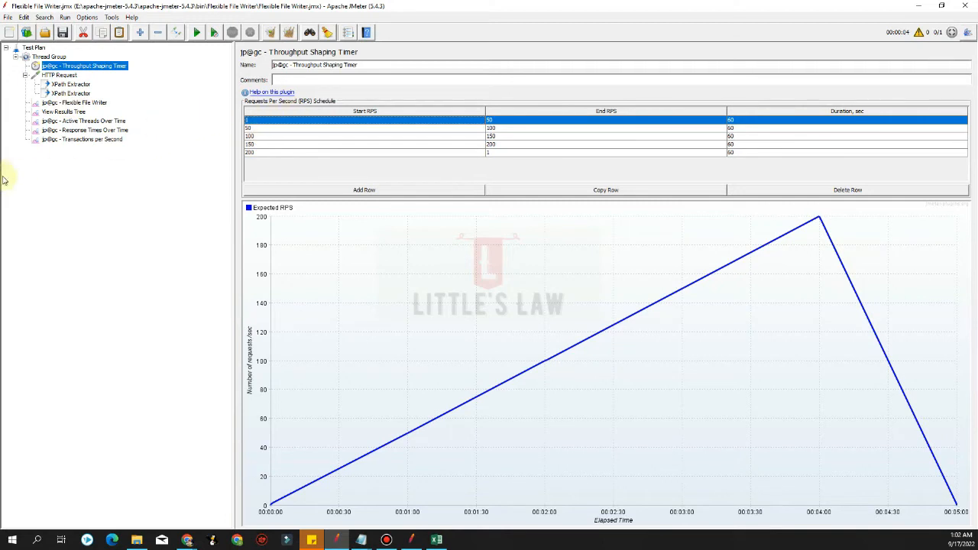
# Clear all earlier results and run the test, viewing the Active Threads Over Time and Transactions per Second charts
pyautogui.click(289, 33)
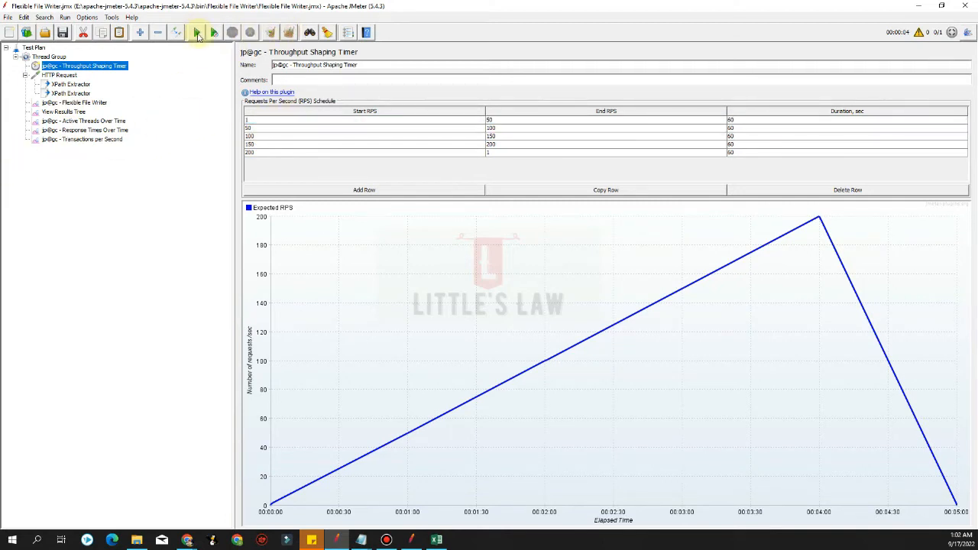
pyautogui.click(197, 34)
pyautogui.click(84, 121)
pyautogui.click(90, 139)
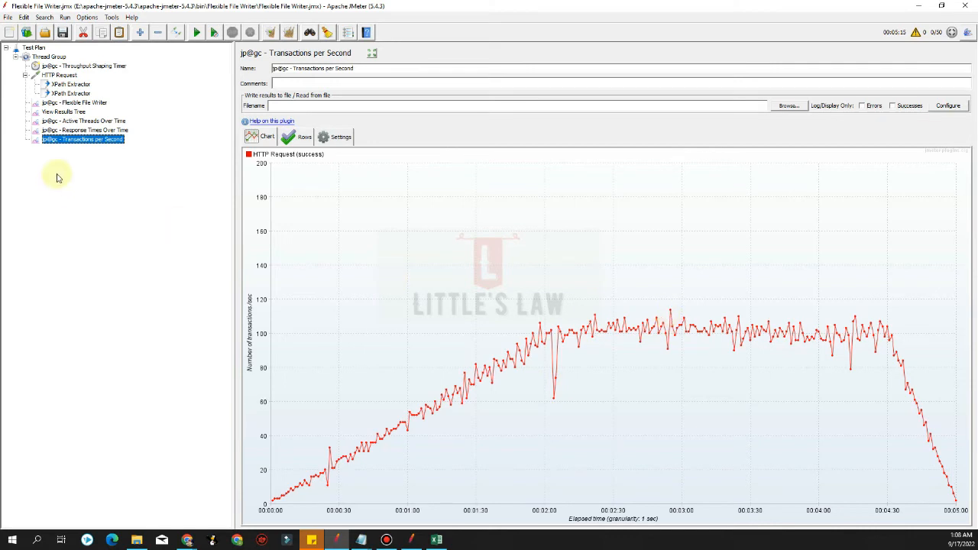
# Compare the timer's expected RPS and the Thread Group's thread count with the Transactions per Second and Response Times Over Time charts
pyautogui.click(65, 67)
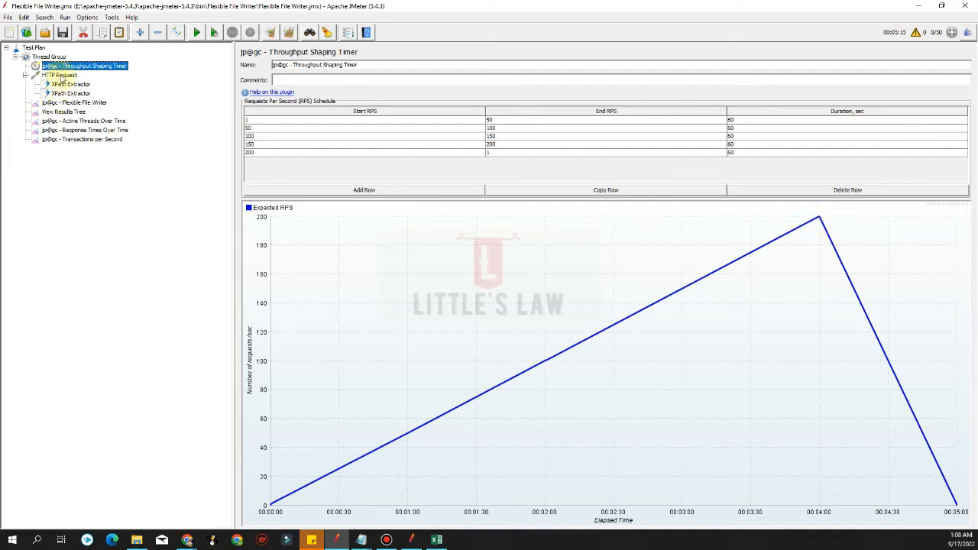
pyautogui.click(49, 56)
pyautogui.doubleClick(322, 137)
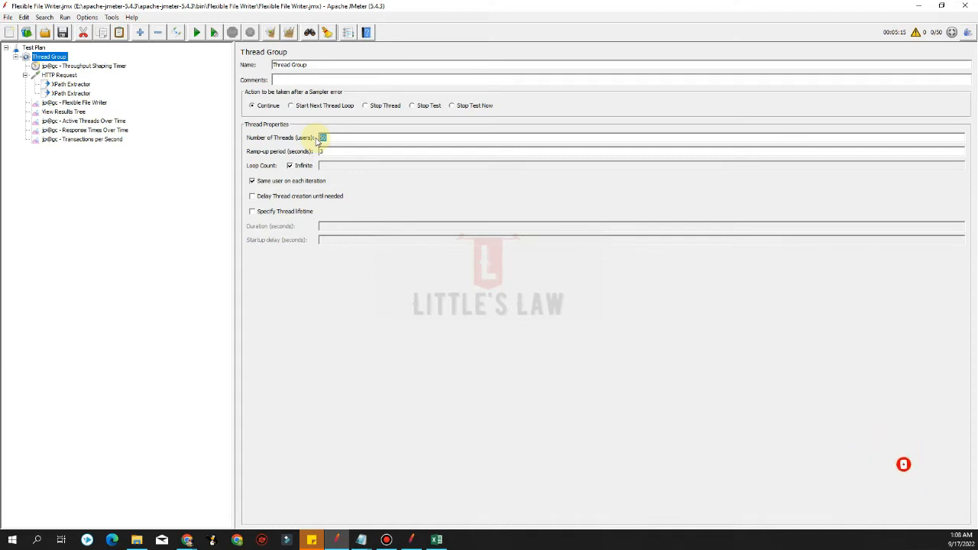
pyautogui.click(79, 139)
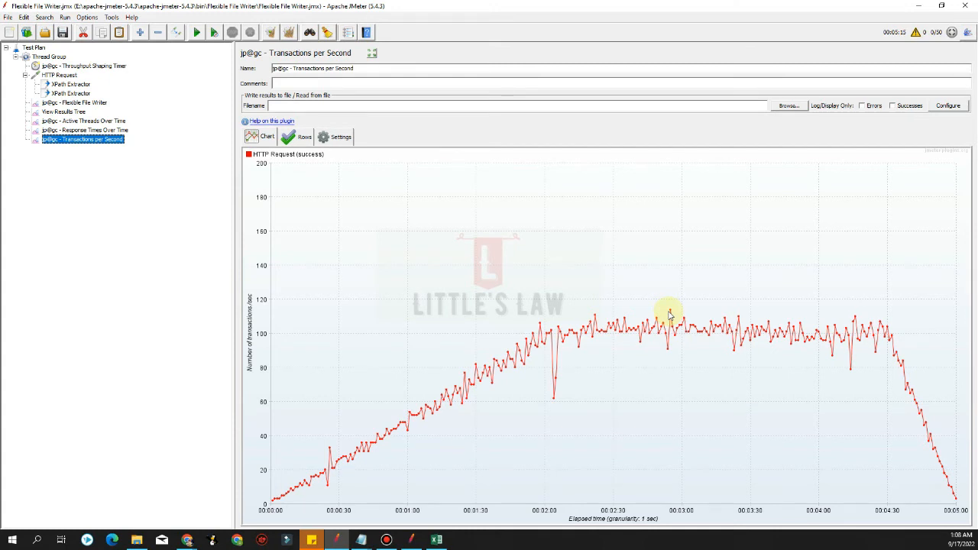
pyautogui.click(110, 132)
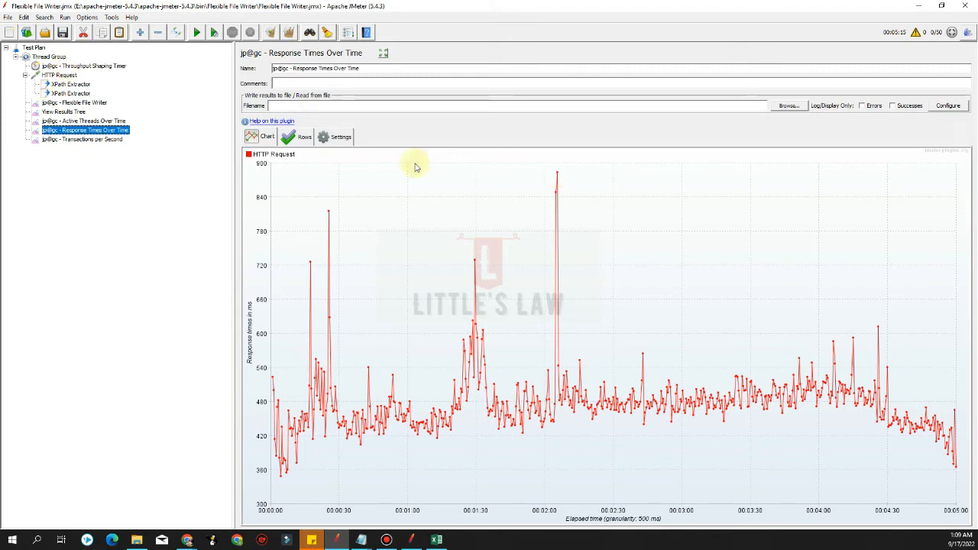
# Switch to the Excel workbook and set the Thread Pool Size inputs to 200 in E6 and 880 in F6
pyautogui.click(436, 540)
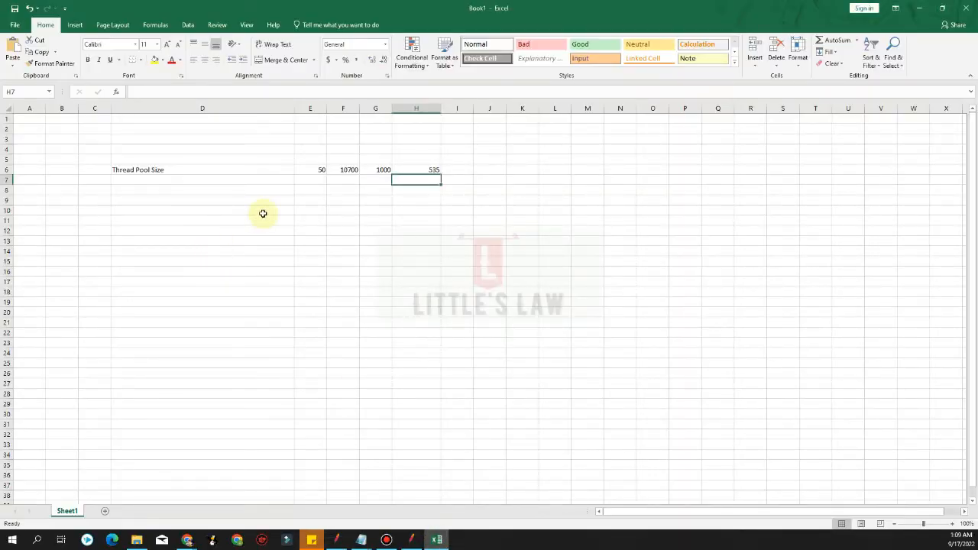
pyautogui.click(312, 169)
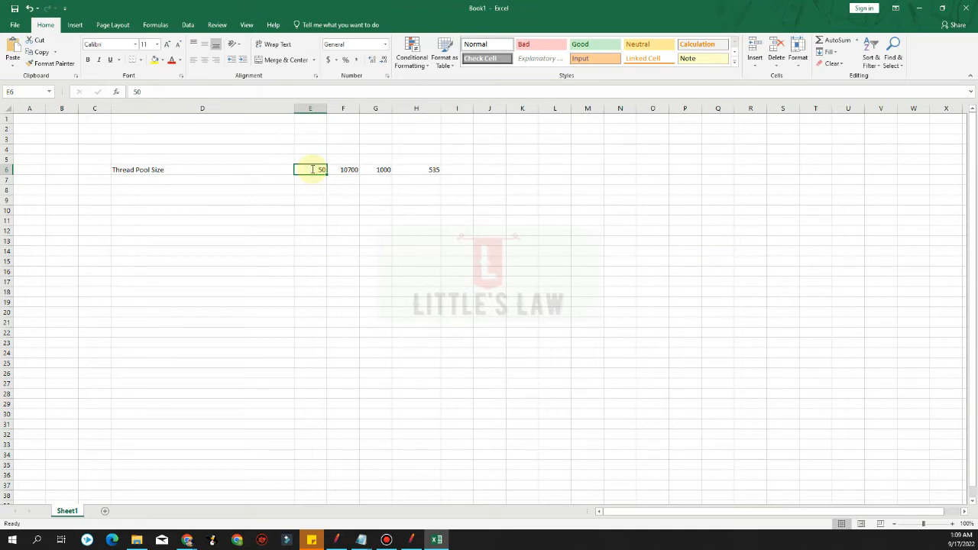
pyautogui.write('200')
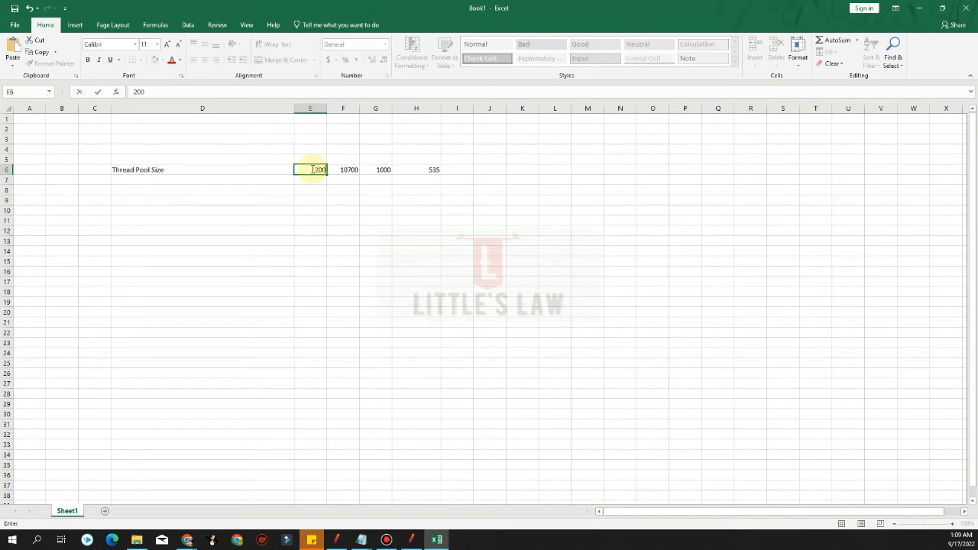
pyautogui.click(347, 171)
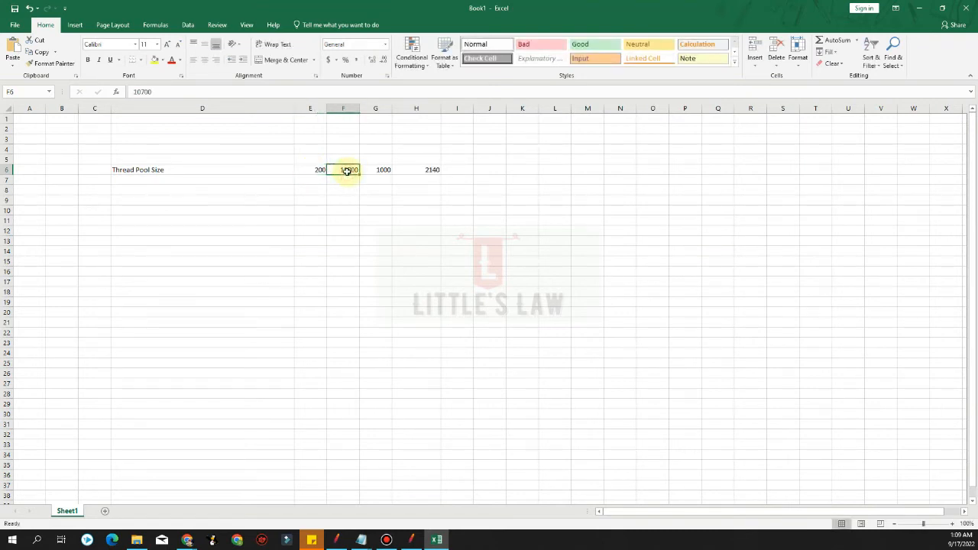
pyautogui.write('880')
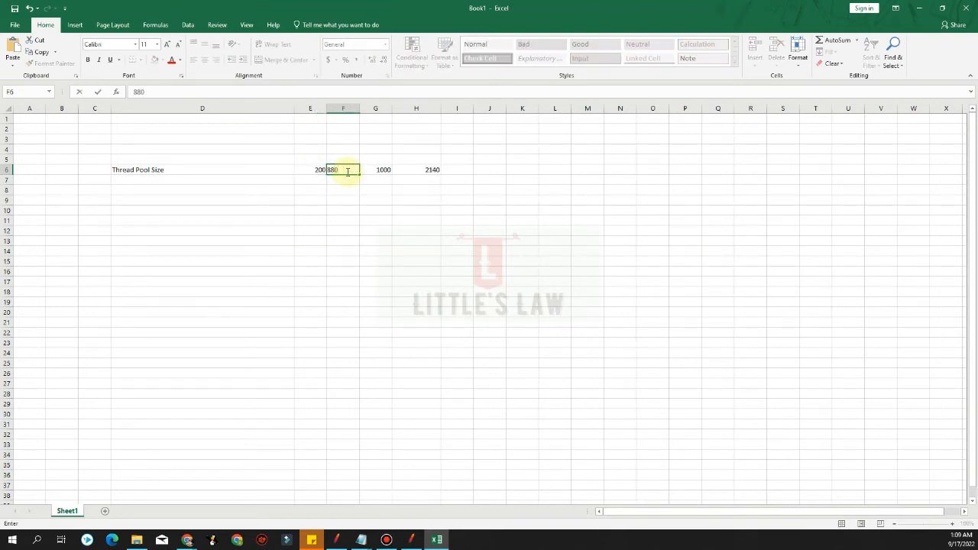
pyautogui.click(394, 201)
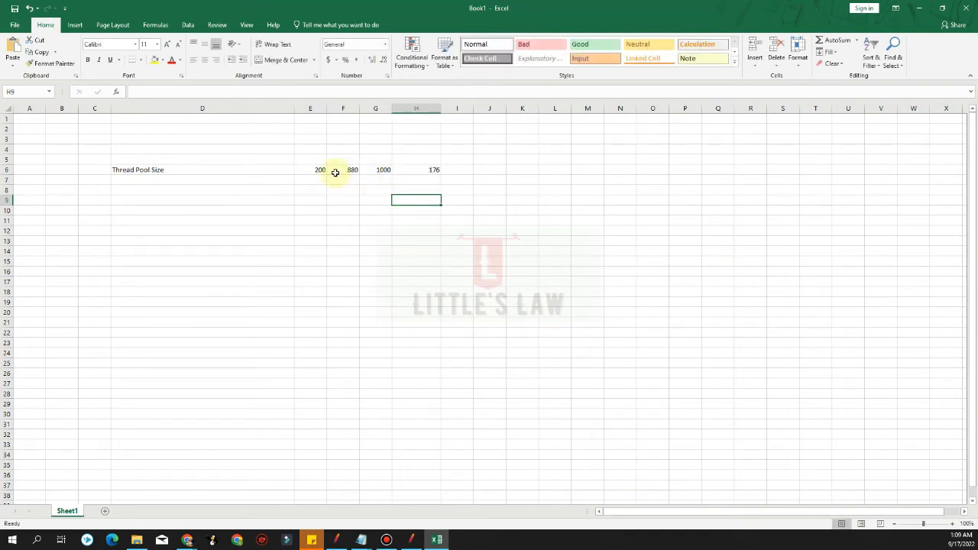
pyautogui.click(377, 169)
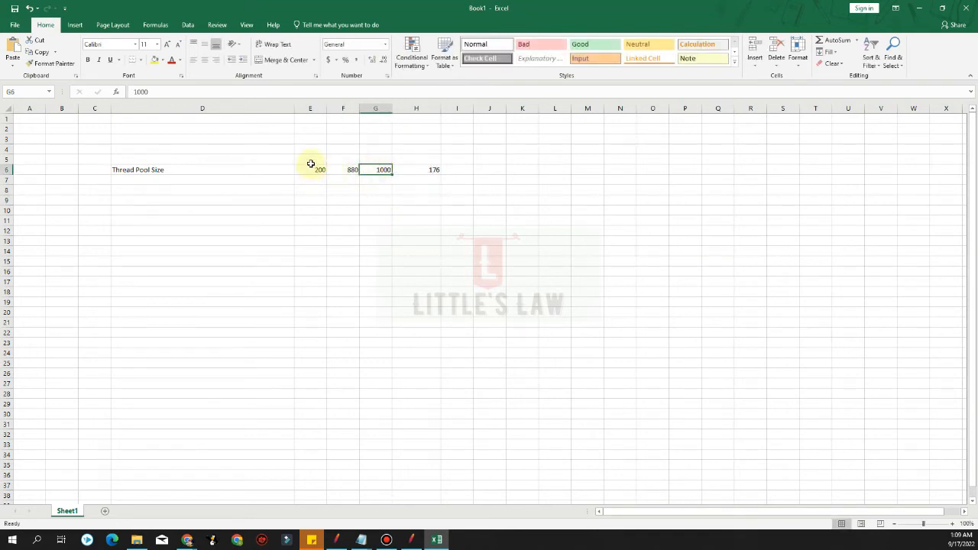
# Enter the header "Required Requests/Sec" in cell E5 and fit column E's width to it
pyautogui.click(311, 162)
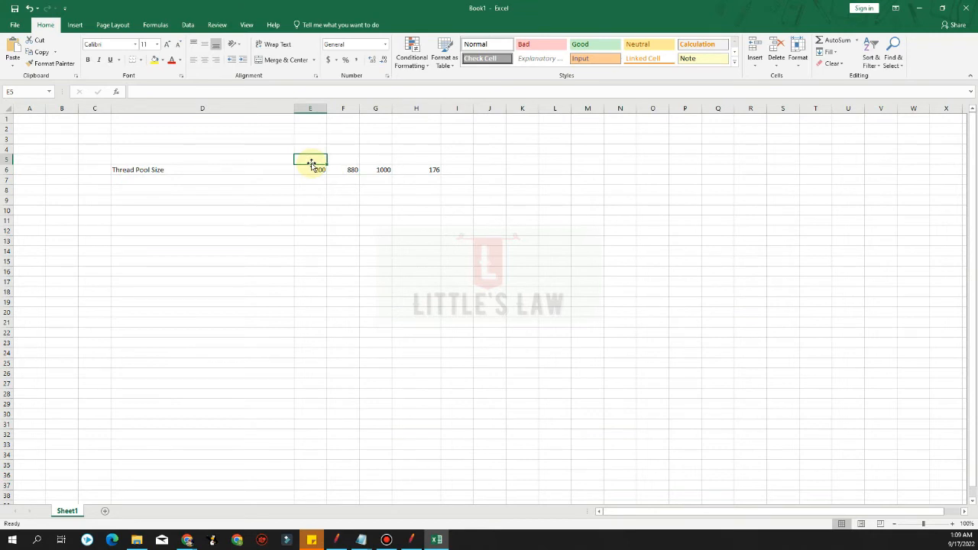
pyautogui.write('Require')
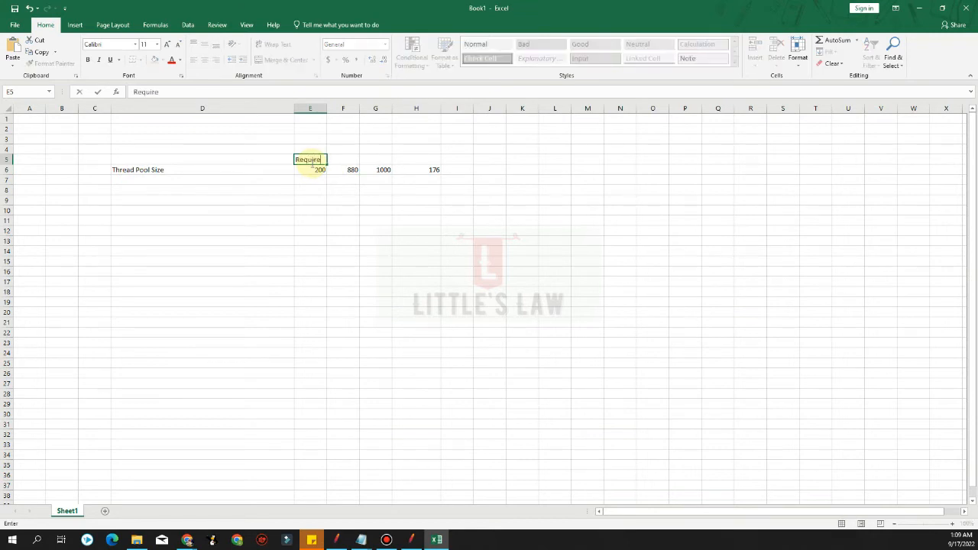
pyautogui.write('d Requests')
pyautogui.click(329, 117)
pyautogui.doubleClick(329, 111)
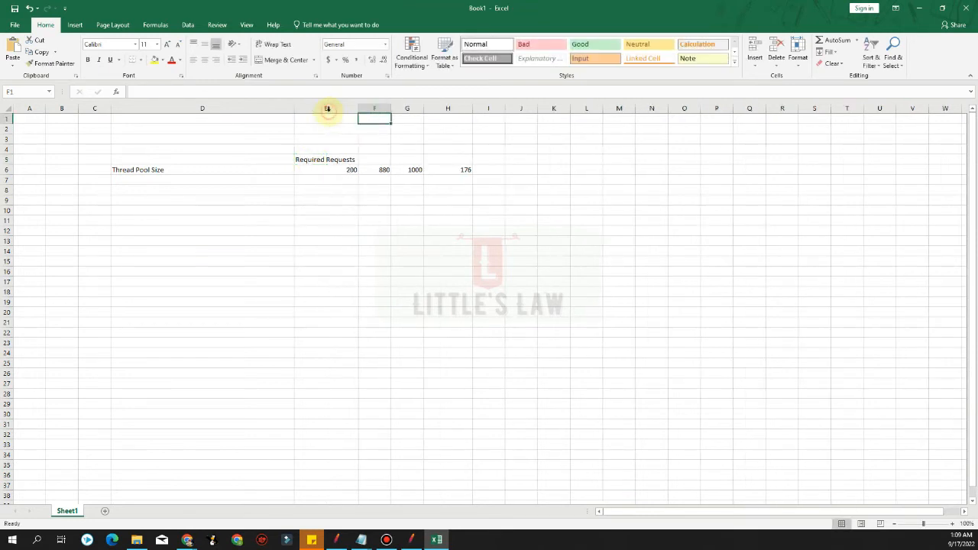
pyautogui.doubleClick(343, 159)
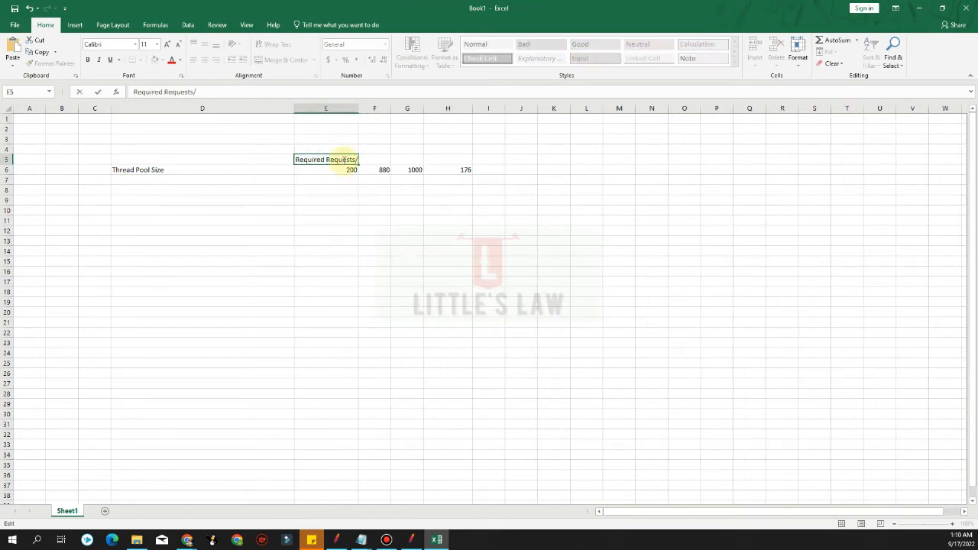
pyautogui.write('/Sec')
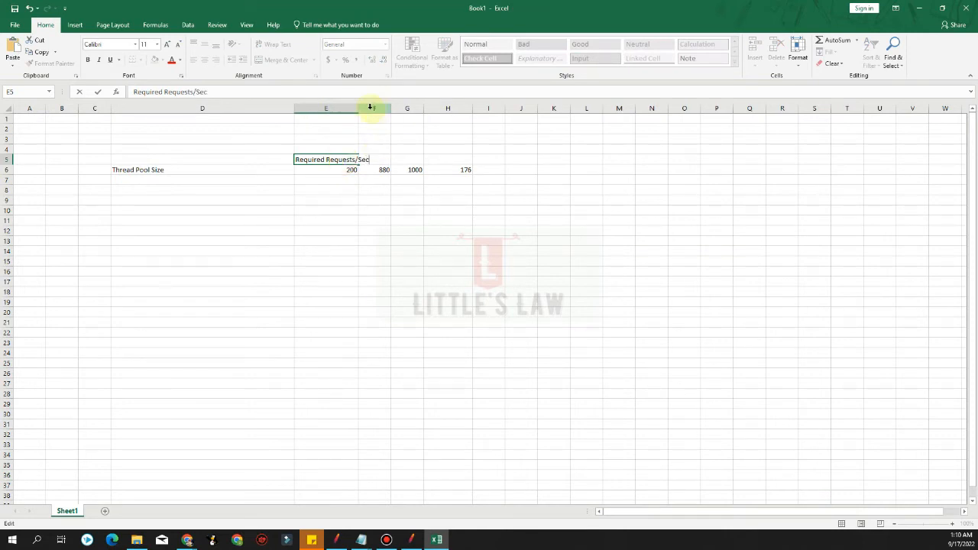
pyautogui.doubleClick(357, 113)
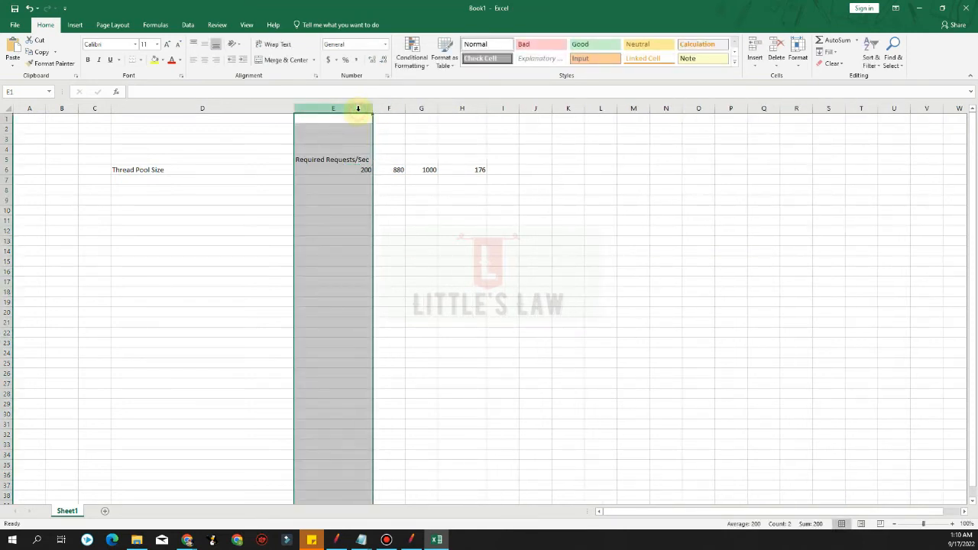
# Enter the header "Maximum Response Time" in cell F5 and fit column F's width to it
pyautogui.click(397, 161)
pyautogui.write('Maxi')
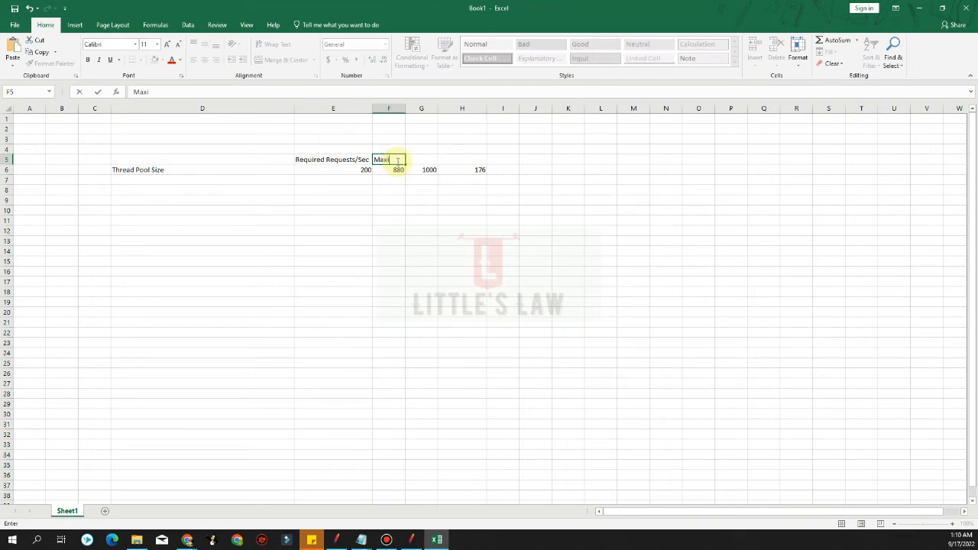
pyautogui.write('mum Response Time')
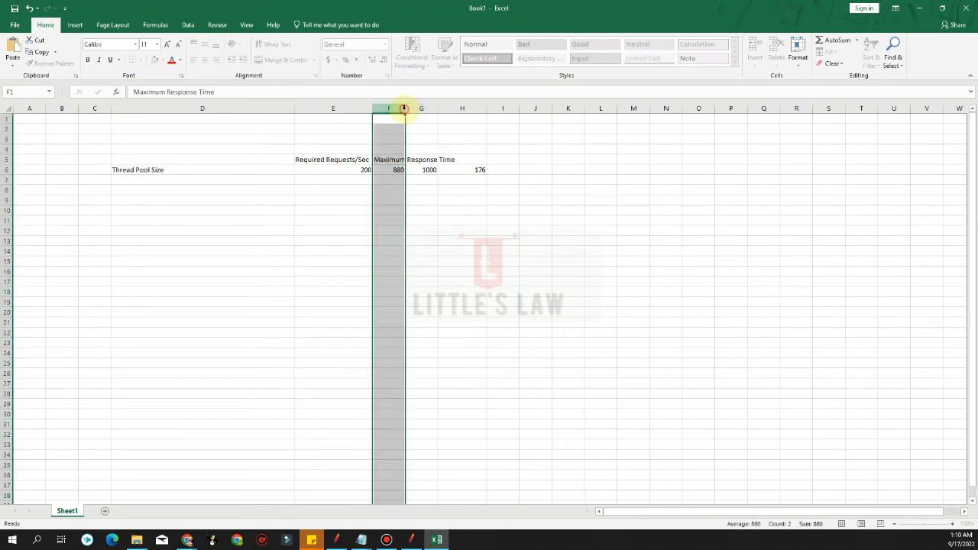
pyautogui.doubleClick(405, 108)
# Review the divisor in G6 and the thread pool size formula in H6
pyautogui.click(481, 159)
pyautogui.click(475, 169)
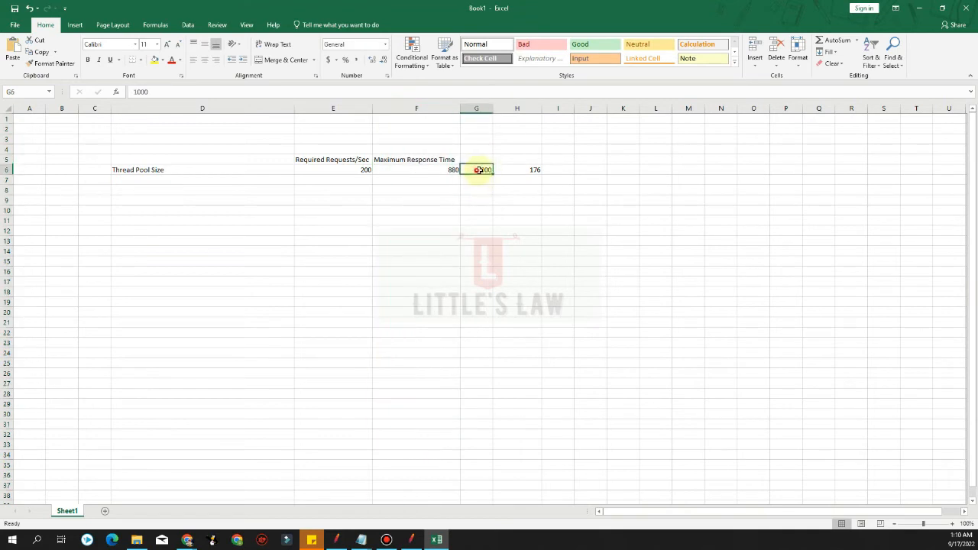
pyautogui.click(510, 169)
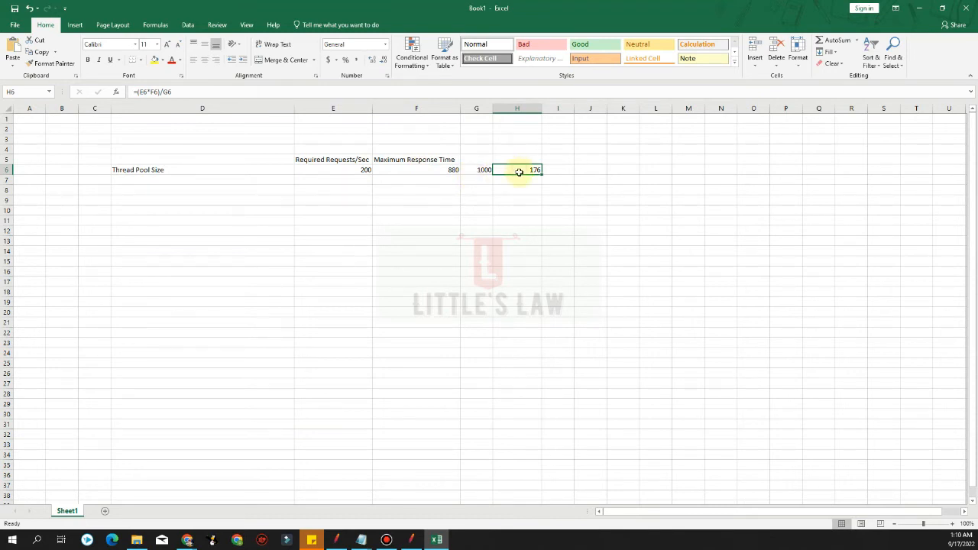
# Switch to JMeter and set the Thread Group's number of threads to 176
pyautogui.click(415, 540)
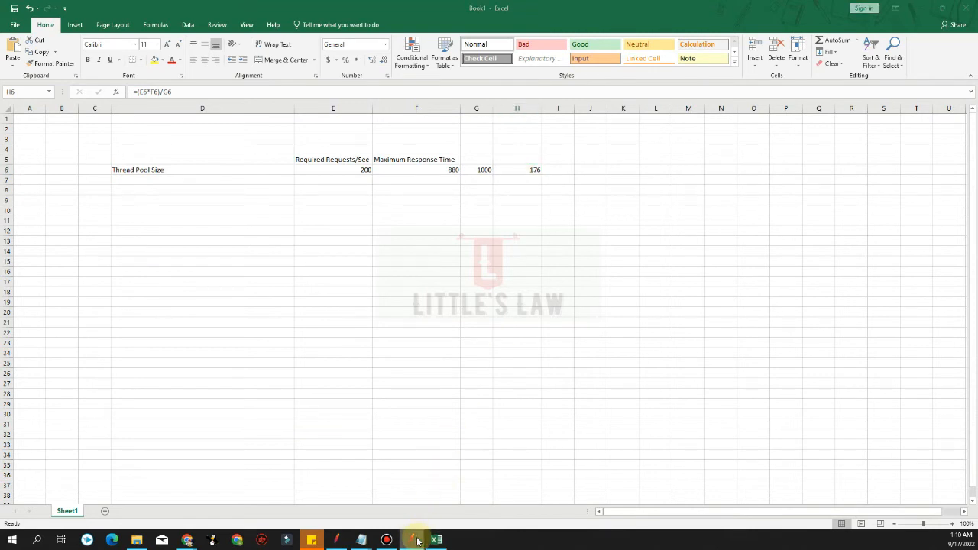
pyautogui.click(336, 540)
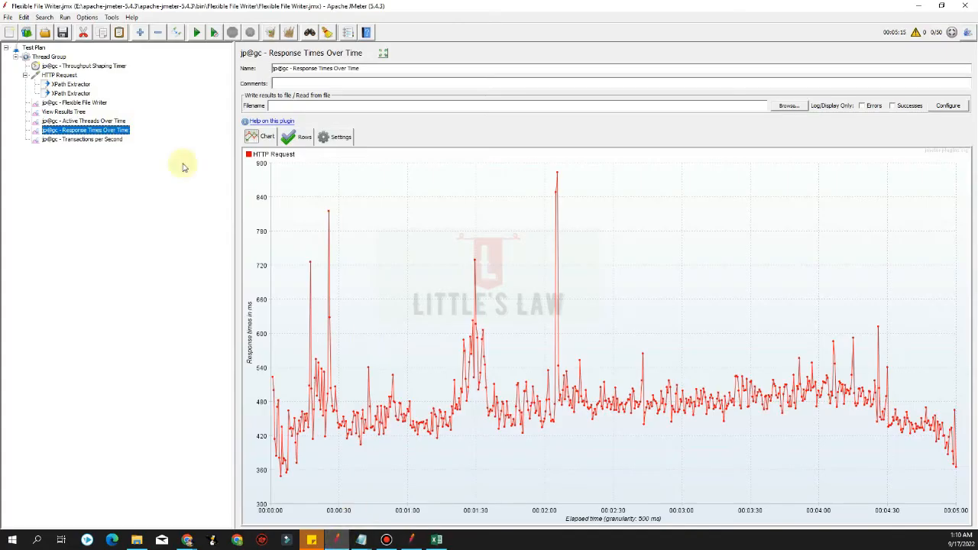
pyautogui.click(60, 75)
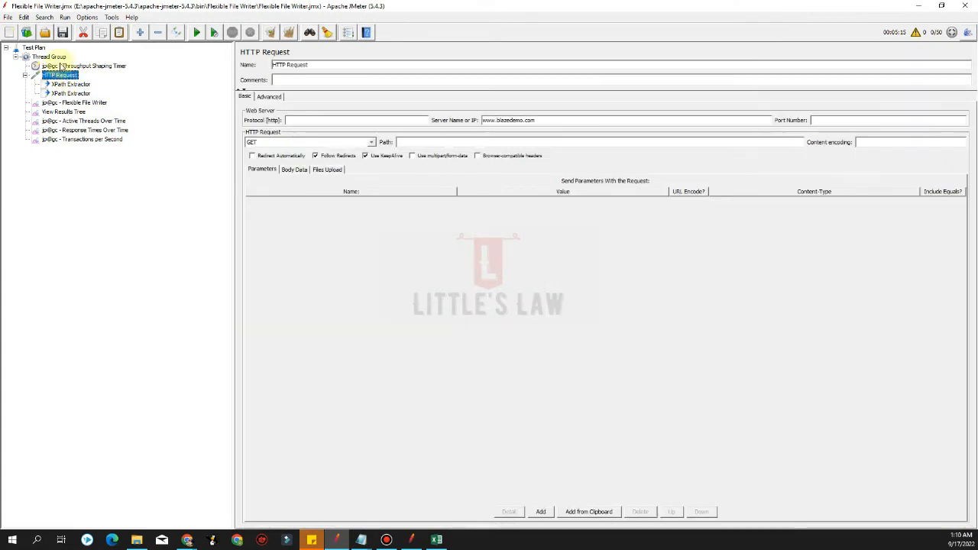
pyautogui.click(48, 56)
pyautogui.doubleClick(325, 138)
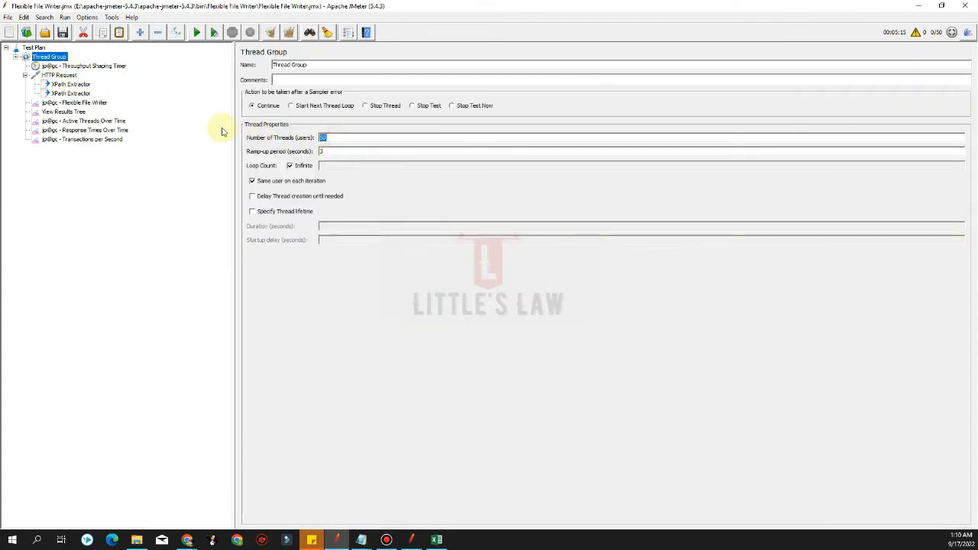
pyautogui.write('176')
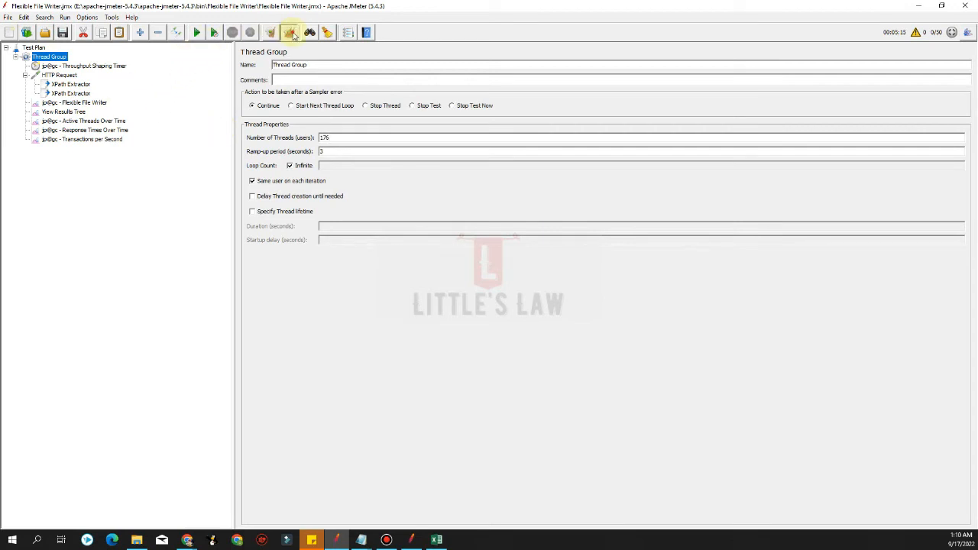
# Clear all previous results, check the Throughput Shaping Timer, and rerun the test with the Transactions per Second chart open
pyautogui.click(81, 102)
pyautogui.click(84, 66)
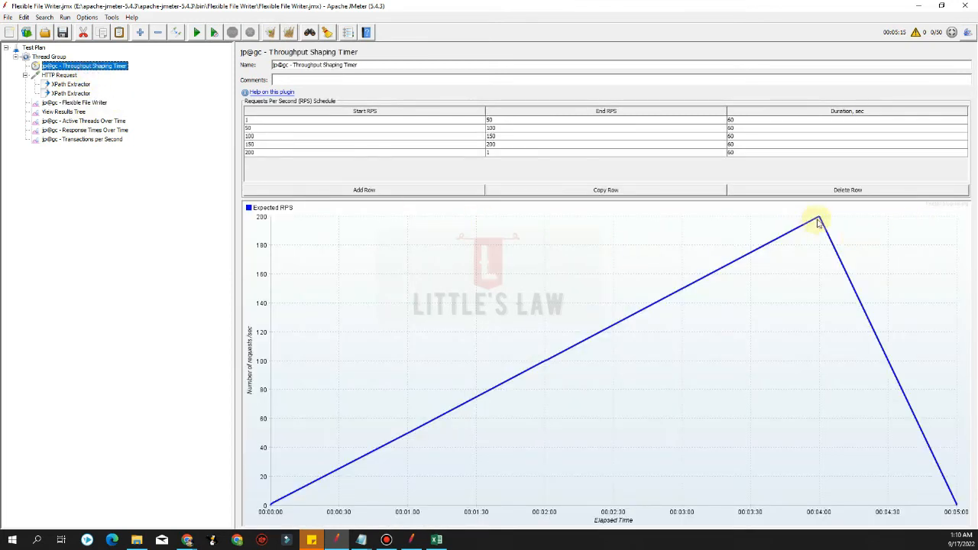
pyautogui.click(96, 140)
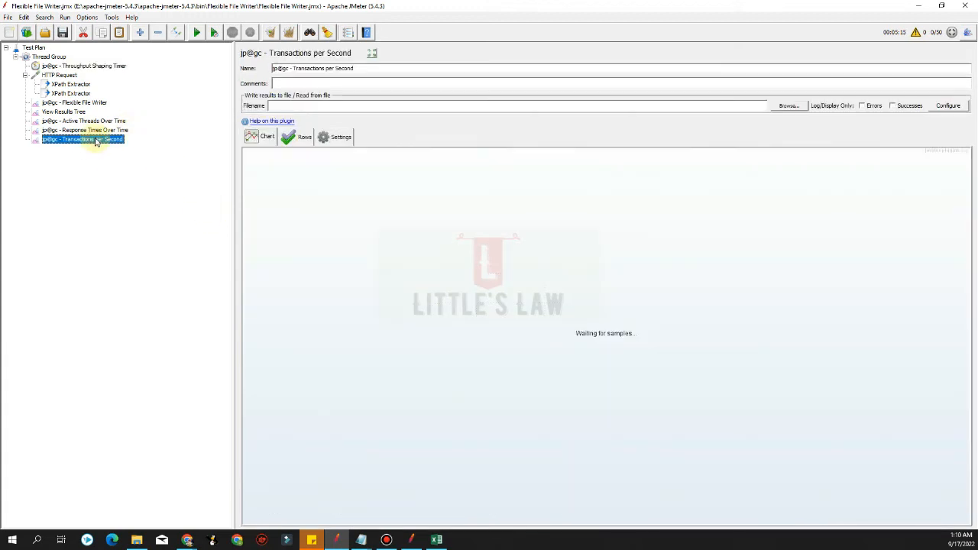
pyautogui.click(92, 121)
pyautogui.click(93, 130)
pyautogui.click(95, 139)
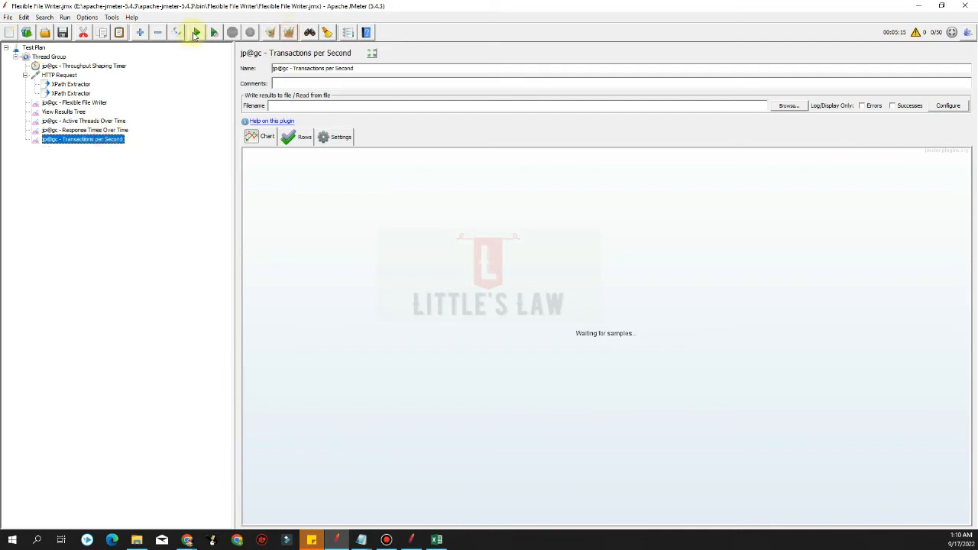
pyautogui.click(197, 35)
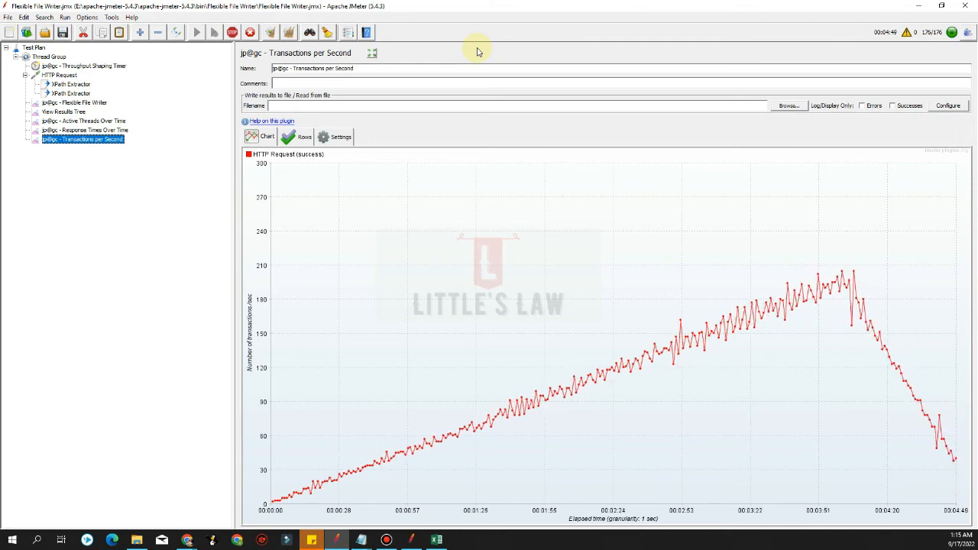
pyautogui.moveTo(384, 7)
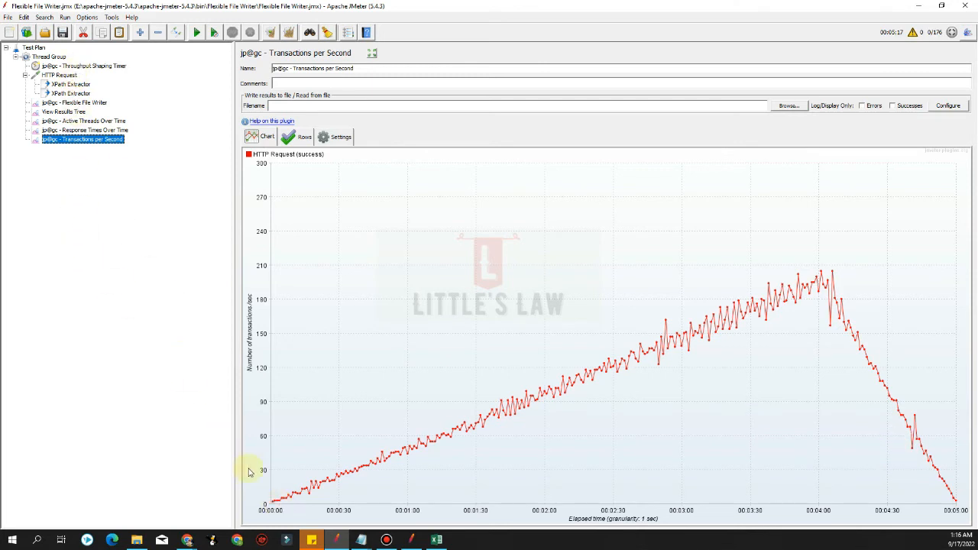
# Compare the Transactions per Second chart with the timer's expected RPS, placing the Capture.JPG image in Photos over the test results
pyautogui.click(85, 65)
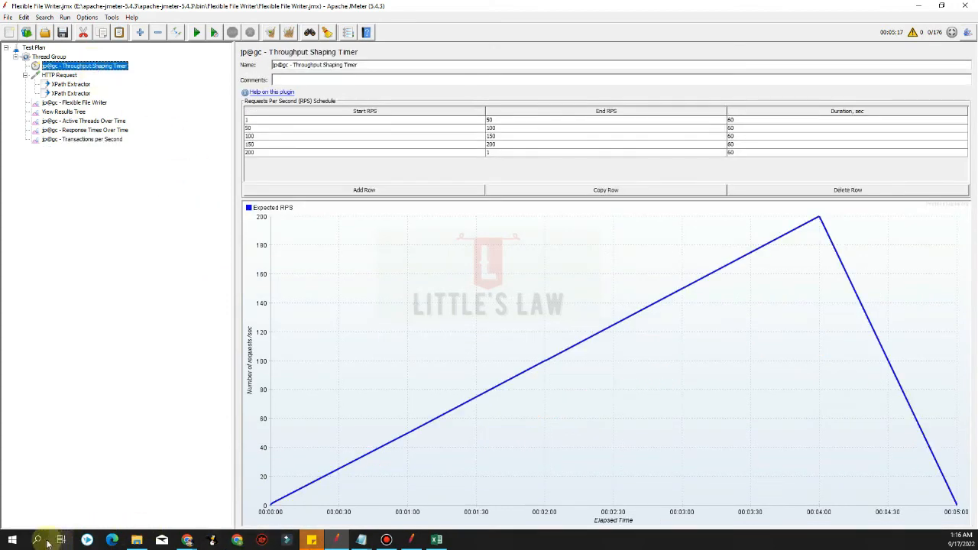
pyautogui.click(86, 140)
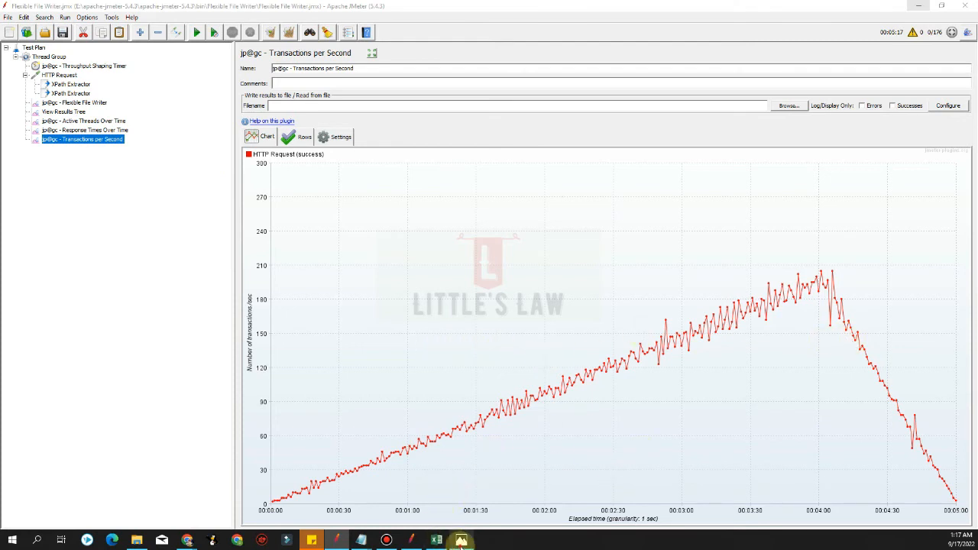
pyautogui.click(461, 541)
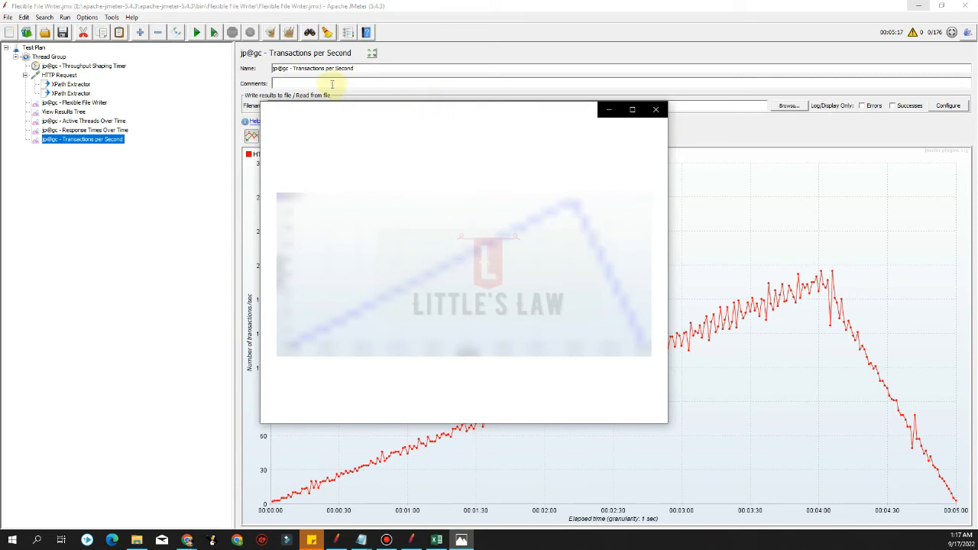
pyautogui.moveTo(436, 114); pyautogui.dragTo(362, 64)
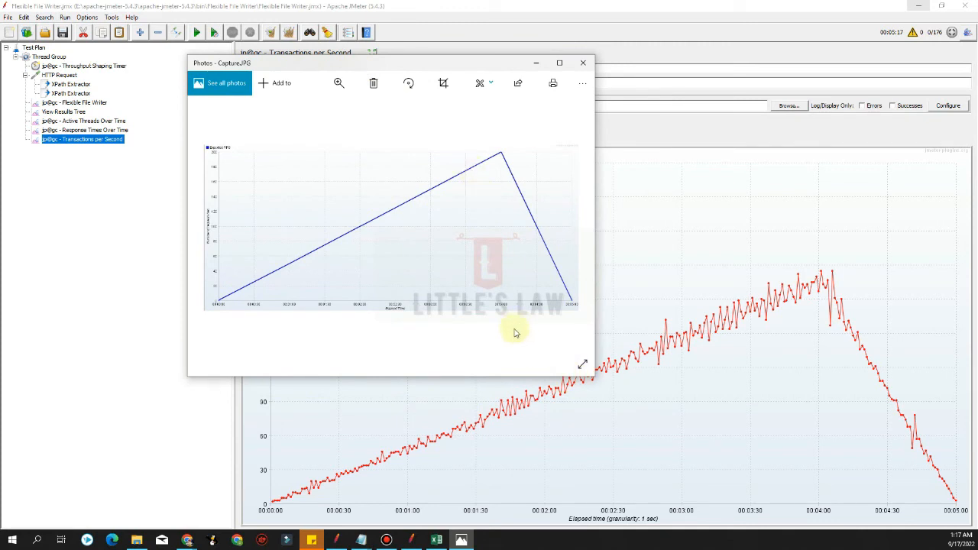
pyautogui.moveTo(449, 67); pyautogui.dragTo(436, 43)
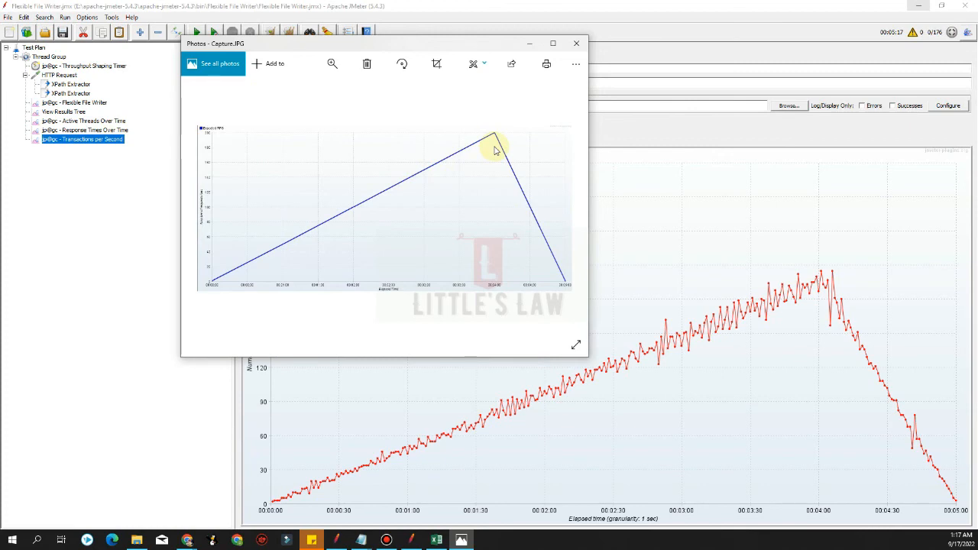
# Switch to the Excel workbook and review the thread pool size inputs in E6, F6 and G6 and the formula in H6
pyautogui.click(436, 539)
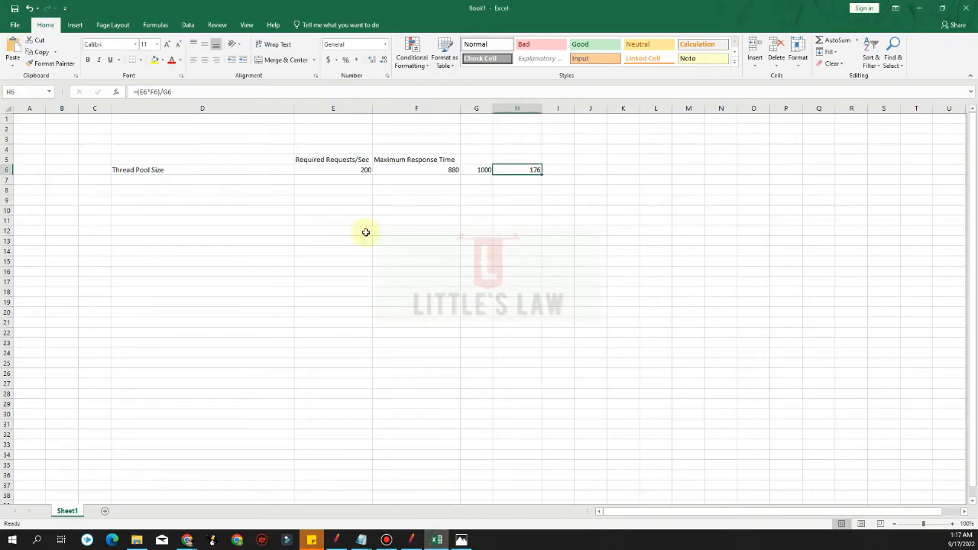
pyautogui.click(343, 169)
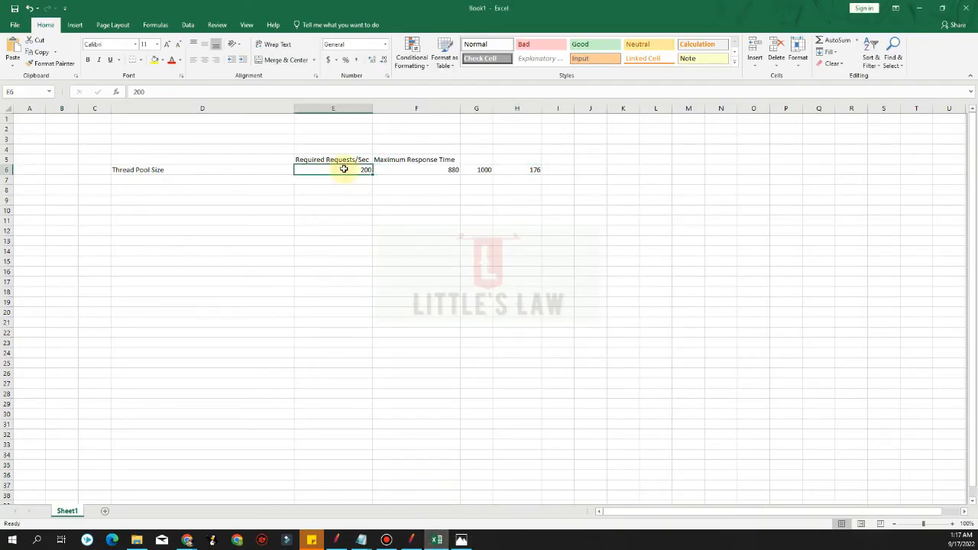
pyautogui.click(433, 170)
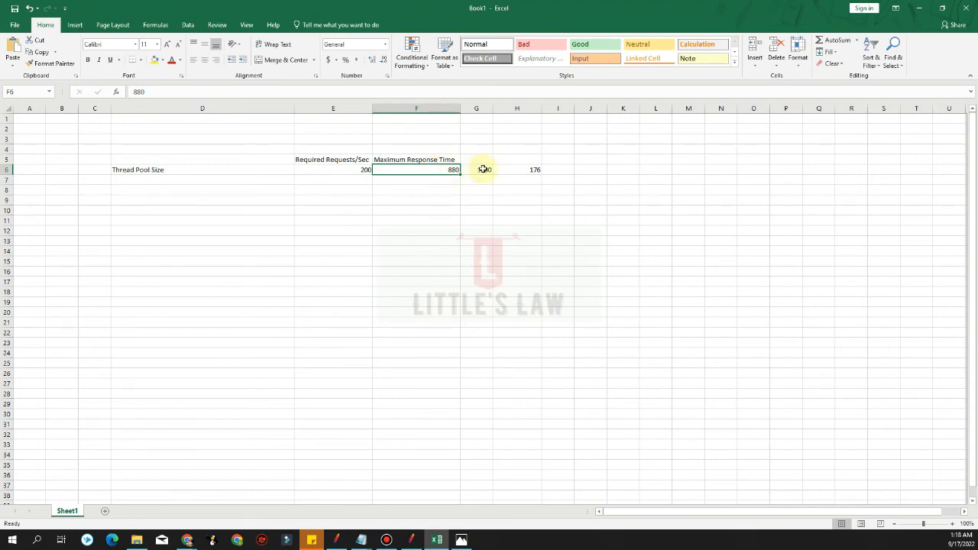
pyautogui.click(483, 169)
pyautogui.click(515, 169)
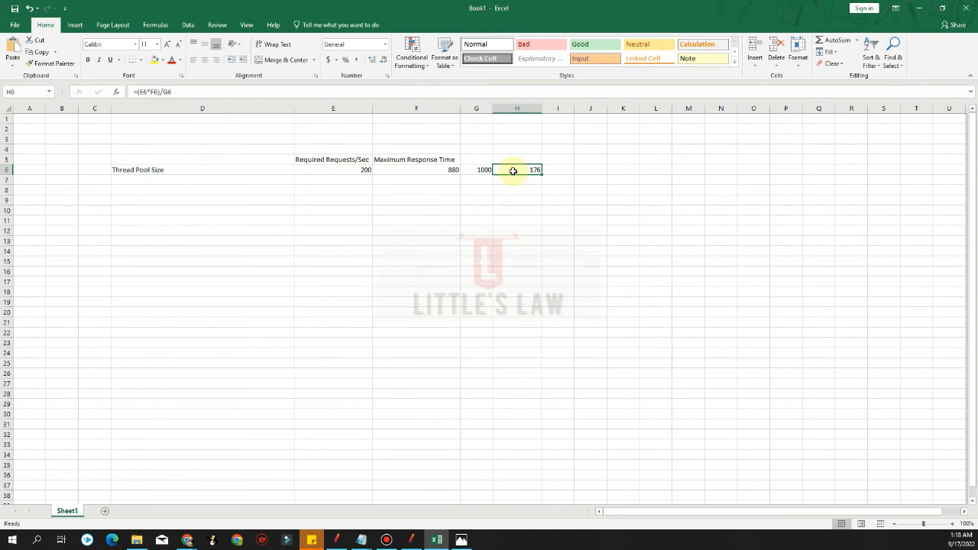
# Compare Capture.JPG's expected RPS graph with JMeter's Transactions per Second chart once more, and close the image
pyautogui.click(460, 540)
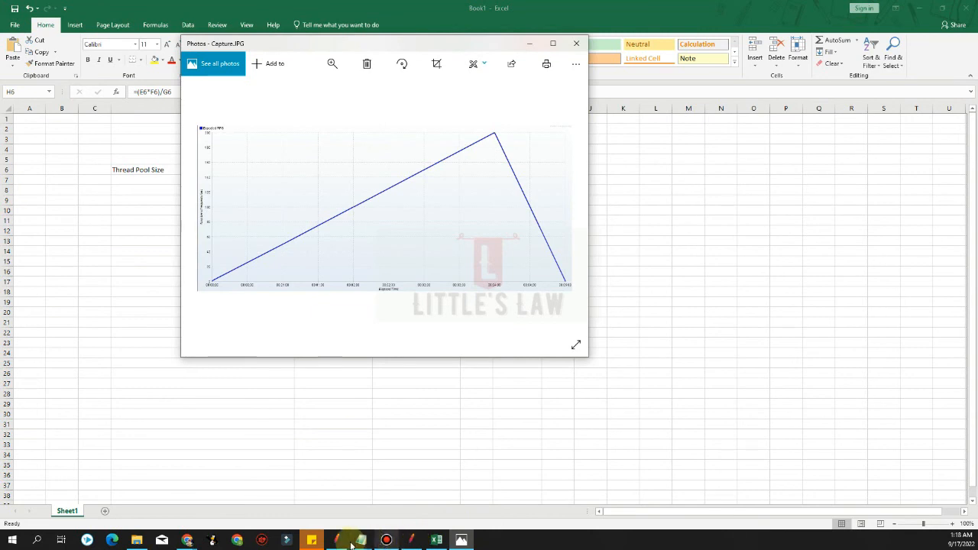
pyautogui.click(337, 541)
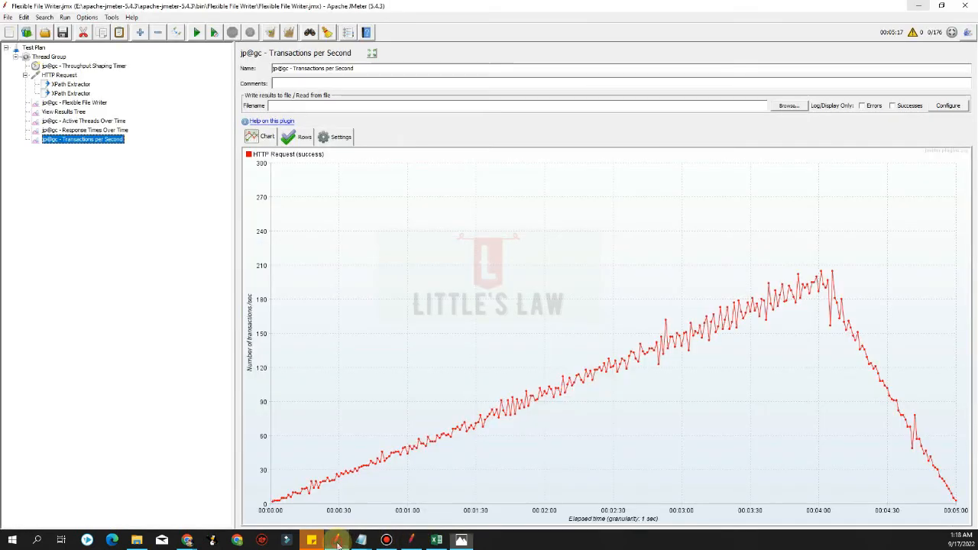
pyautogui.click(458, 540)
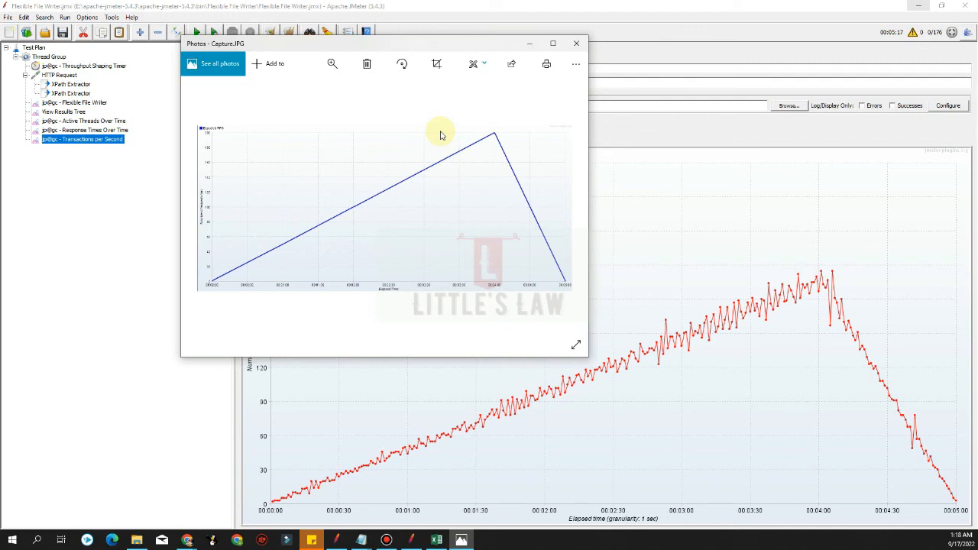
pyautogui.click(580, 46)
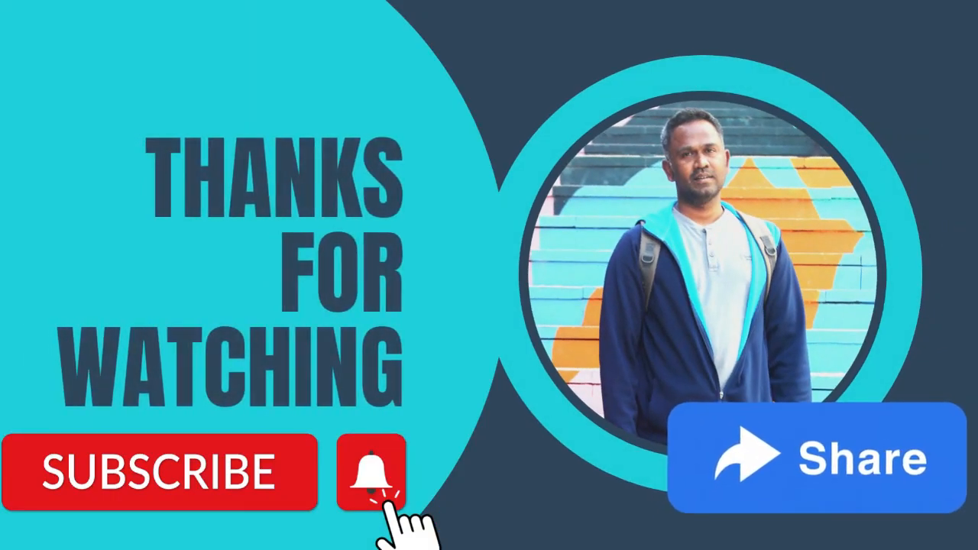